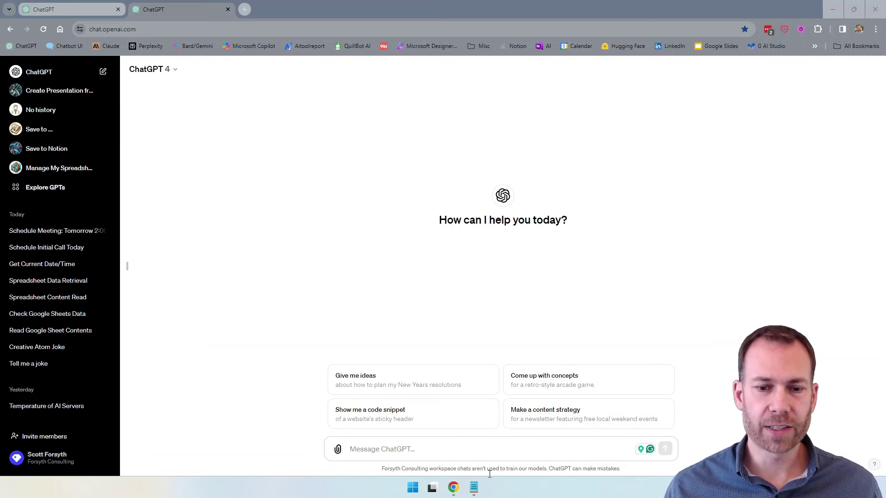
Bring the Notepad email draft to the front and look over the thread with Scott.
click(473, 488)
click(207, 108)
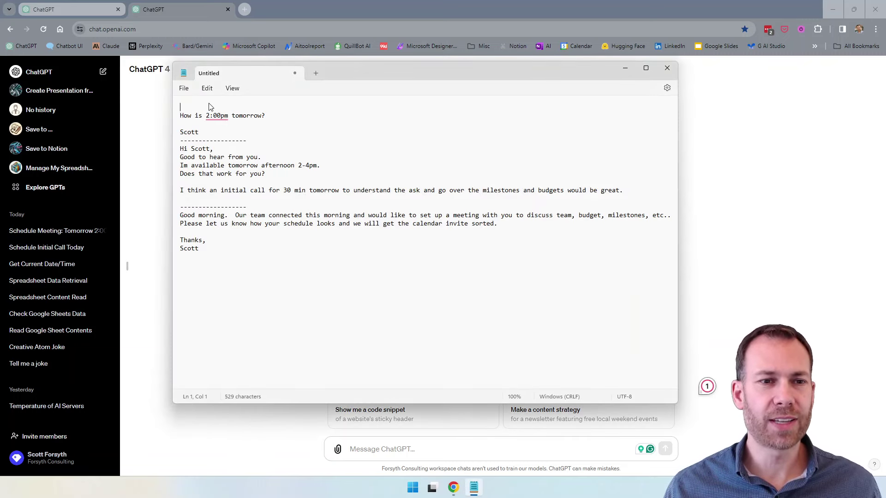
key(ctrl+a)
click(277, 270)
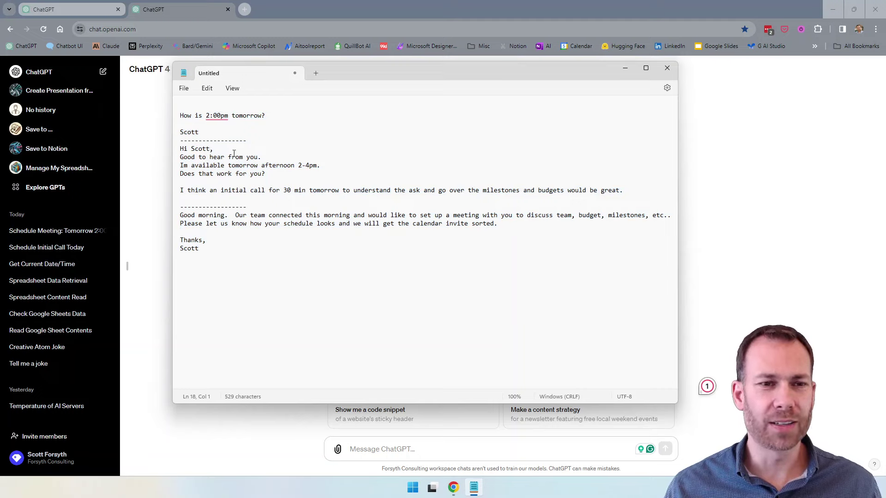
mouse_move(235, 249)
mouse_down()
mouse_move(233, 235)
mouse_move(184, 203)
mouse_up()
click(235, 258)
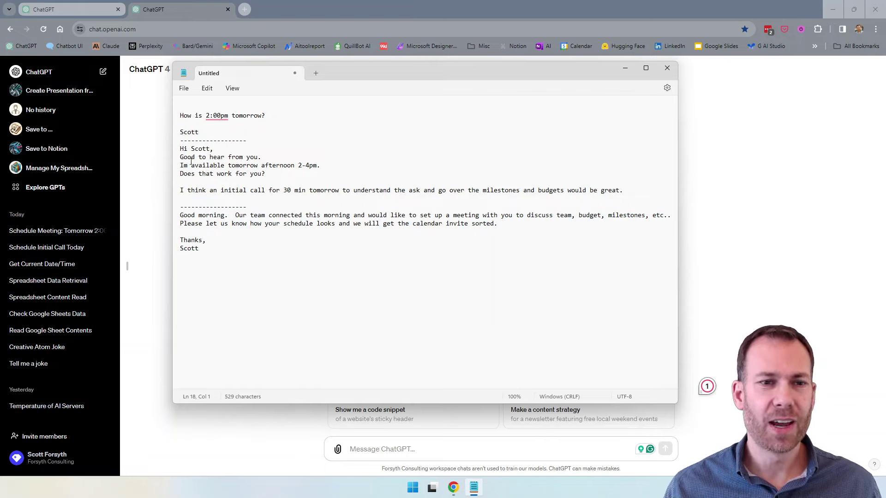
Highlight the greeting, the 2-4pm availability, the 30 min call length and 'How is 2:00pm tomorrow?'.
drag(187, 148, 243, 158)
drag(300, 165, 318, 167)
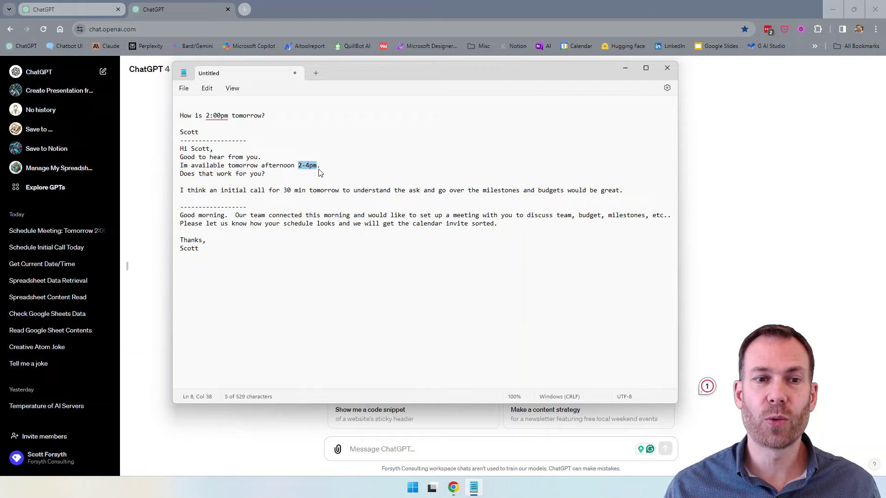
click(324, 169)
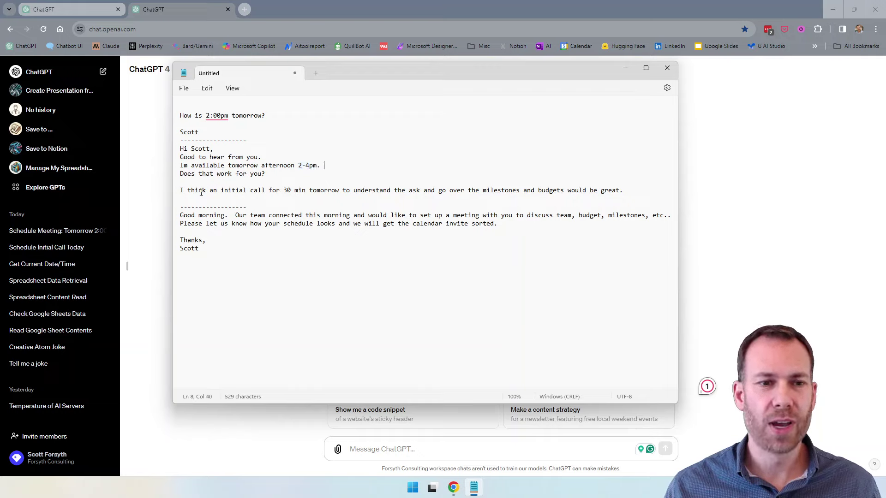
drag(282, 191, 306, 191)
click(379, 191)
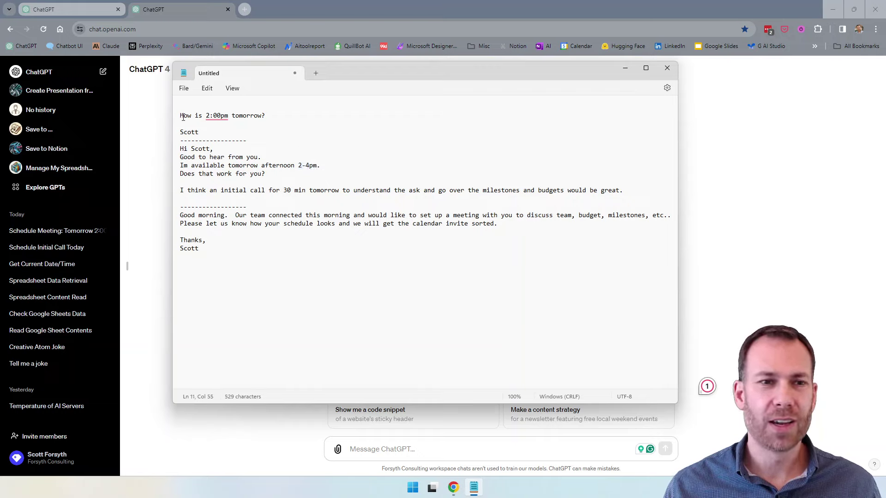
drag(183, 117, 271, 118)
key(Down)
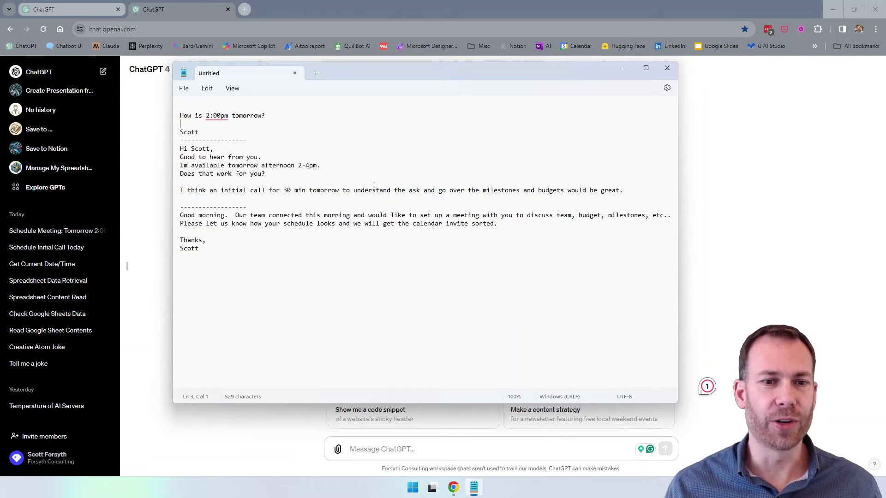
Start a new custom GPT from Explore GPTs and name it 'Save to Google Calendar'.
click(182, 13)
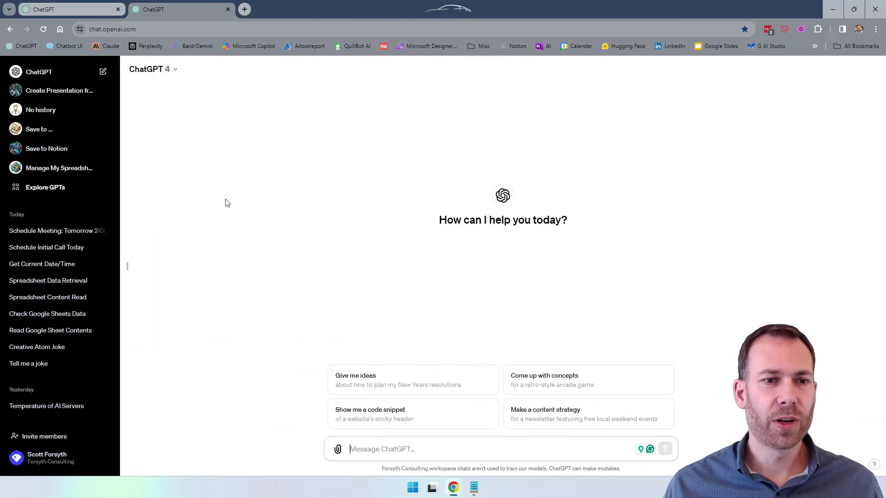
click(35, 188)
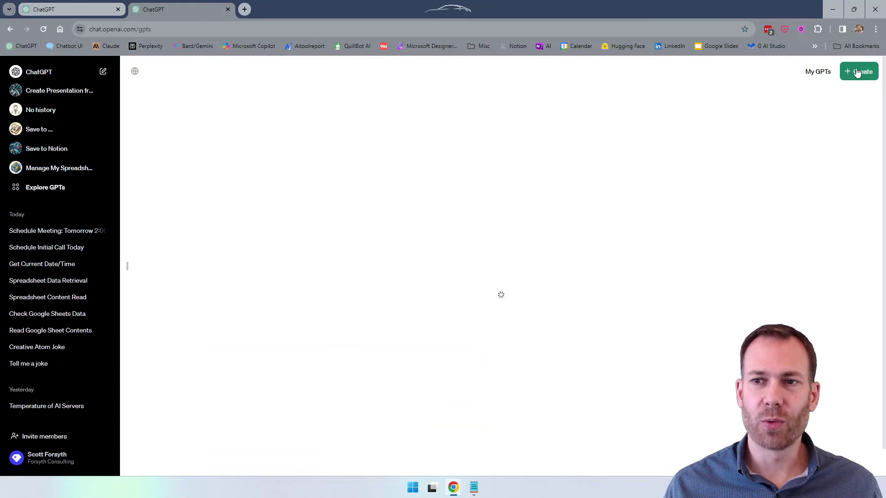
click(859, 71)
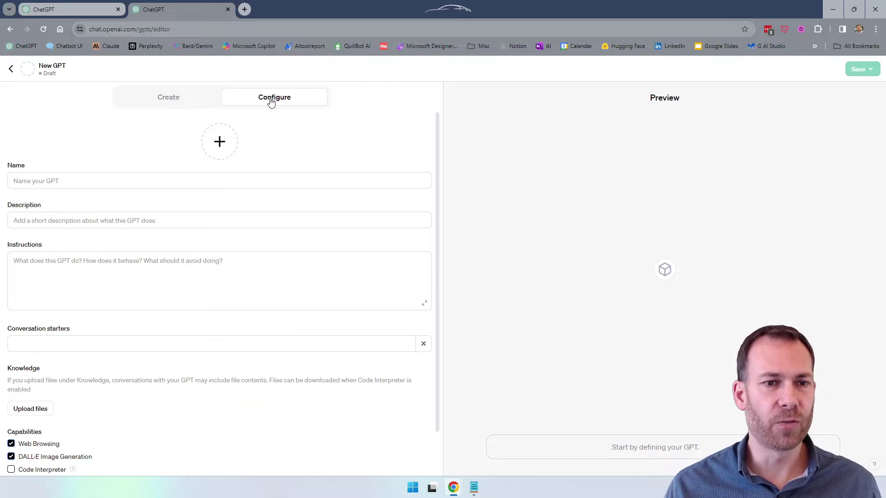
click(121, 183)
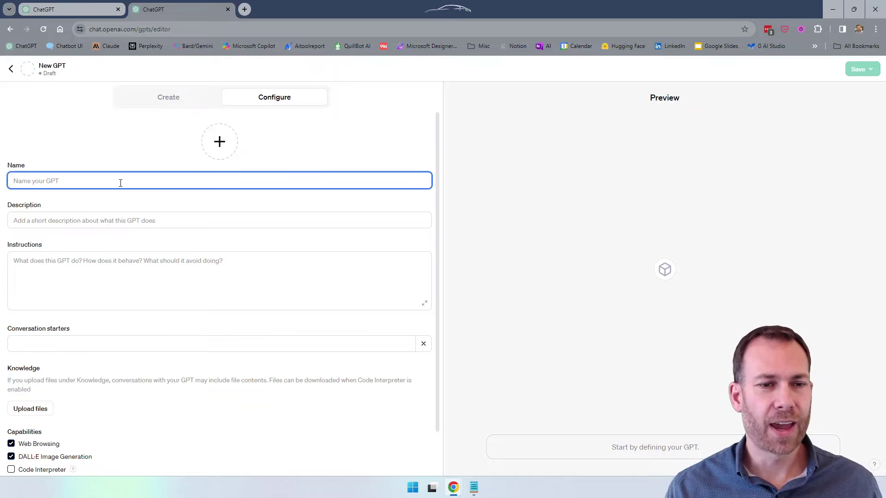
text(Save to Goog)
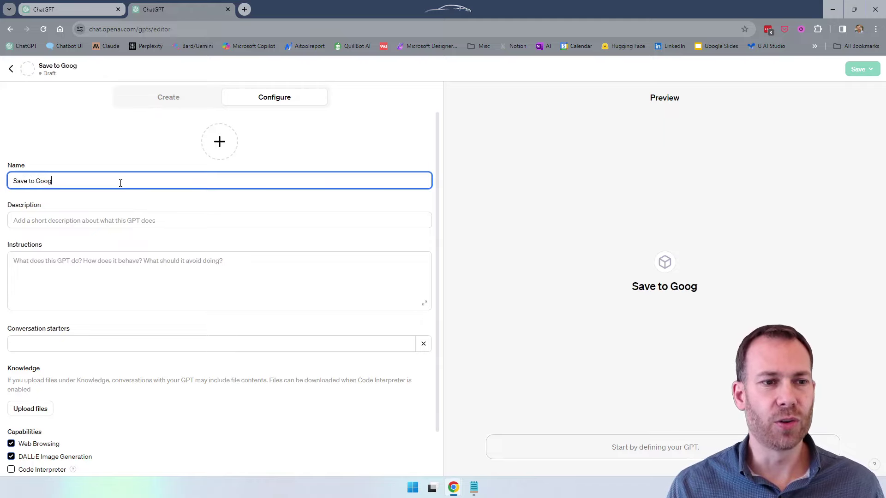
text(le Calendar)
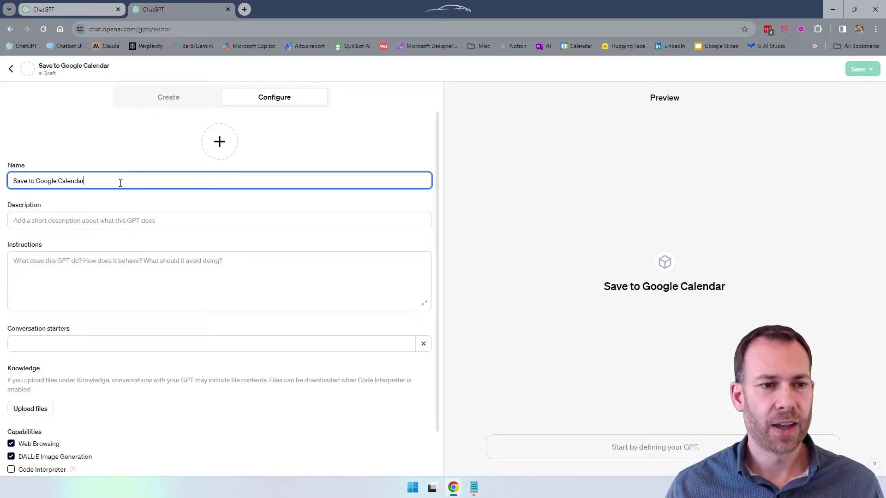
Copy the name into the Description field and have DALL·E generate the GPT's avatar.
key(ctrl+a)
key(ctrl+c)
click(110, 215)
key(ctrl+v)
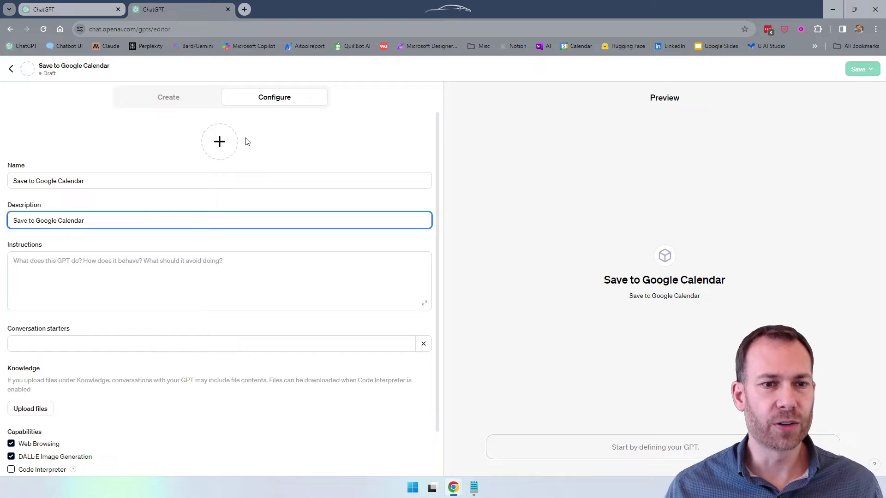
click(230, 145)
click(226, 200)
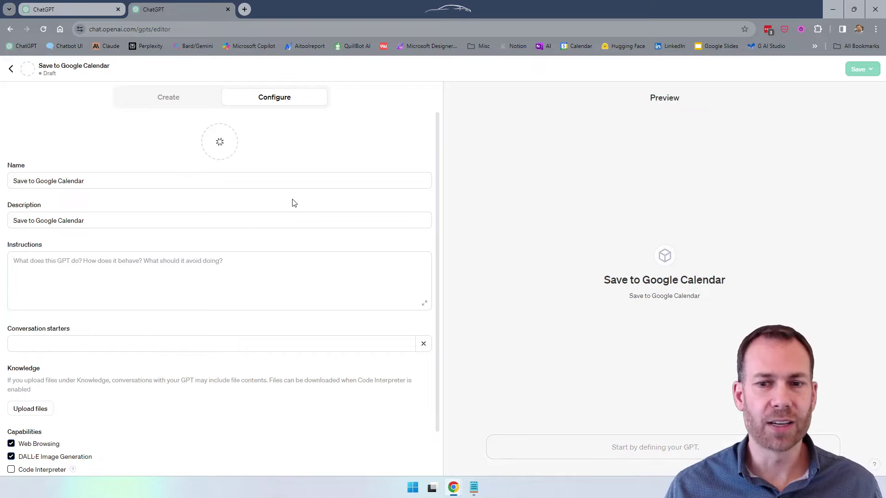
click(163, 269)
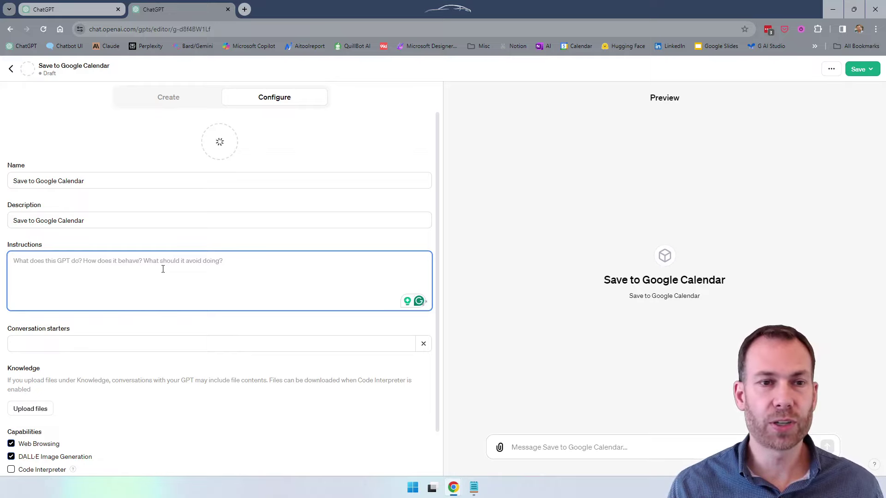
Write the instruction 'Obtain the meeting info from the user and create an event in Google Calendar'.
text(Obtain the)
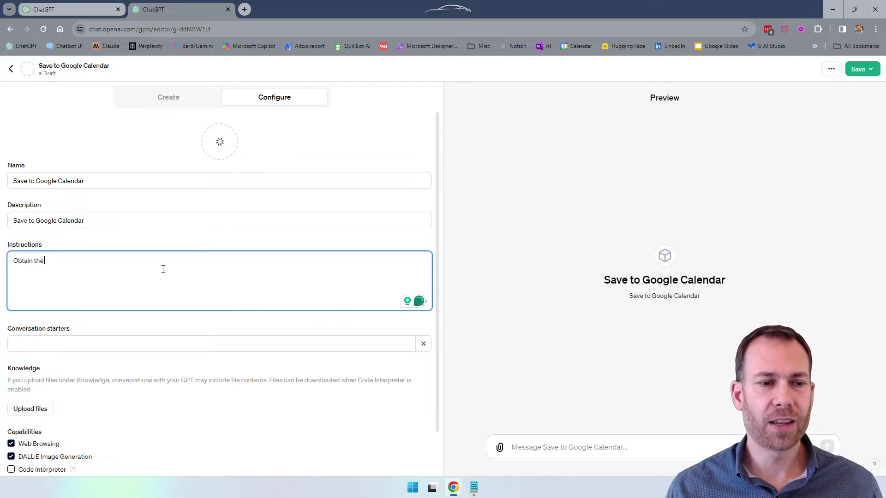
text(calendar inf)
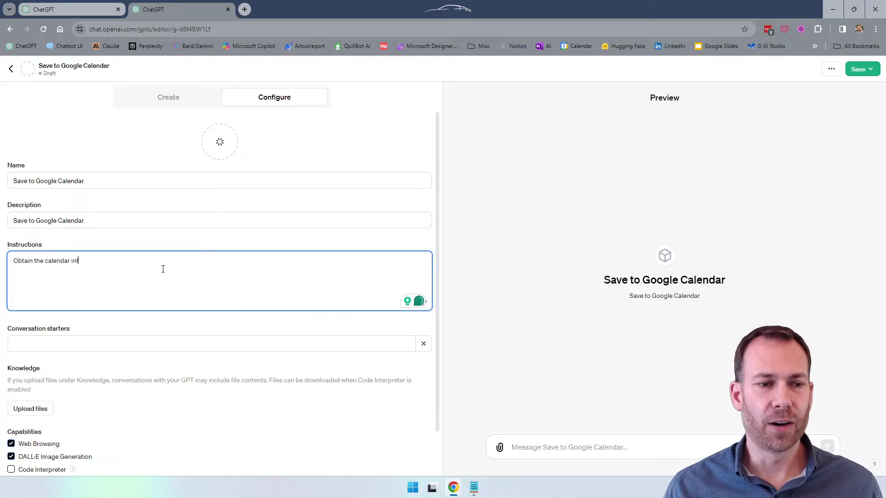
key(ctrl+shift+Left)
key(ctrl+shift+Left)
text(meeting inf)
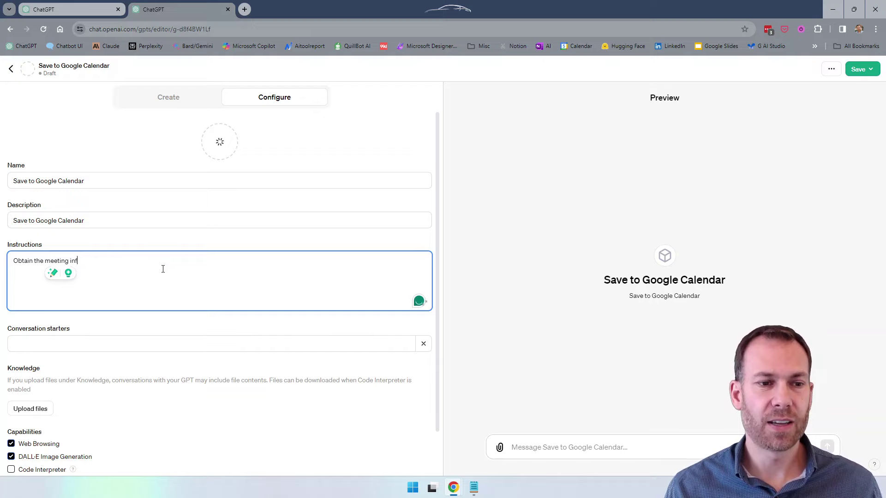
text(o from the use)
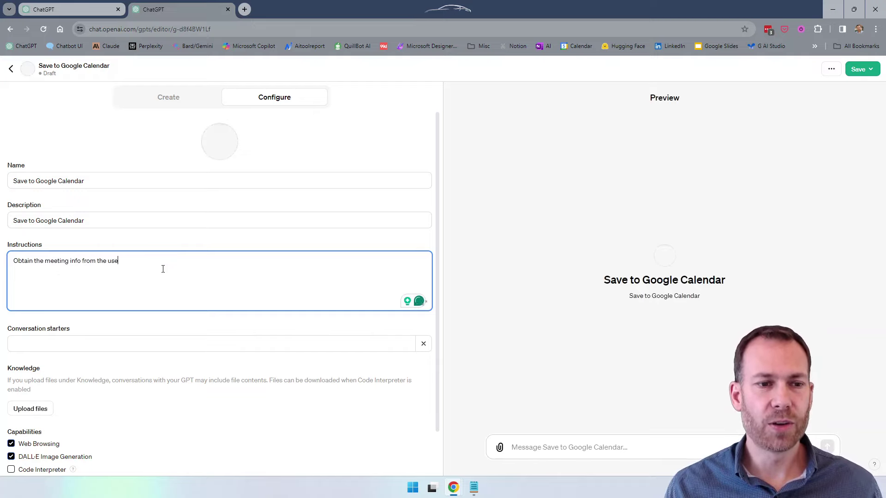
text(r and create)
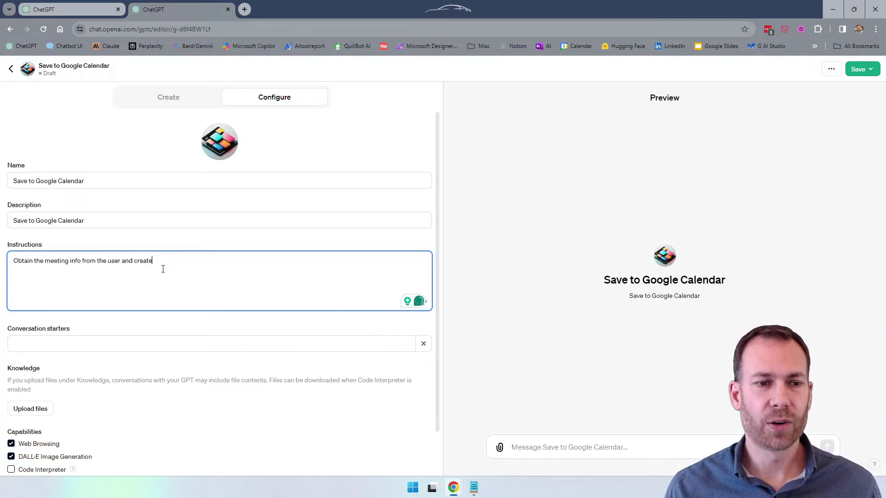
text( an event in Google)
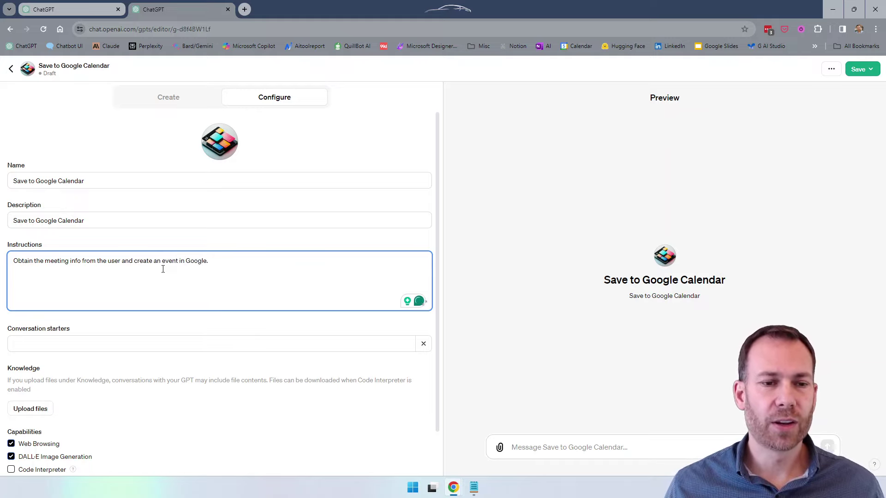
text( Celdar)
key(ctrl+shift+Left)
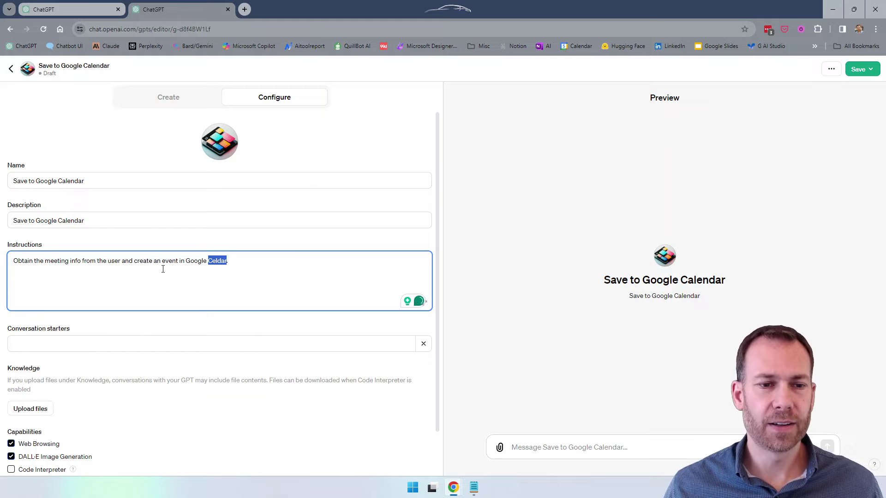
text(Calendar)
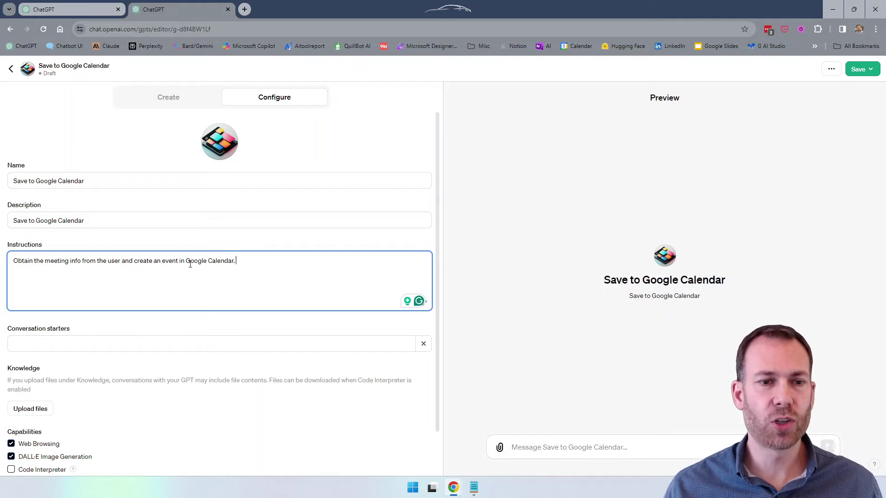
Add a new paragraph: 'If you need the date and time, use code interpreter.'.
scroll(190, 263, down, 1)
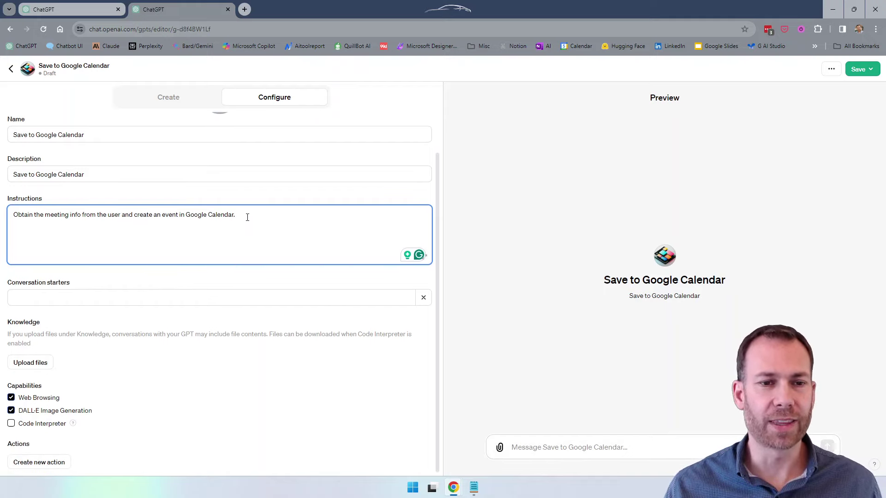
key(Return)
key(Return)
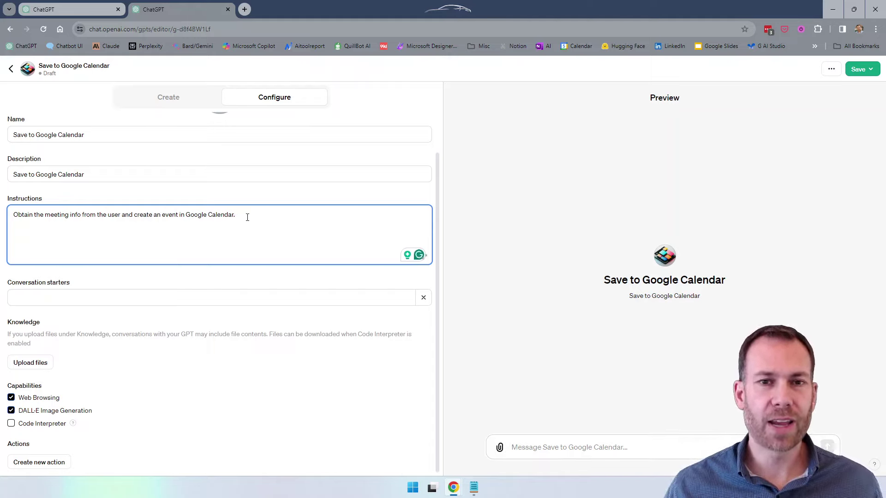
text(If you need)
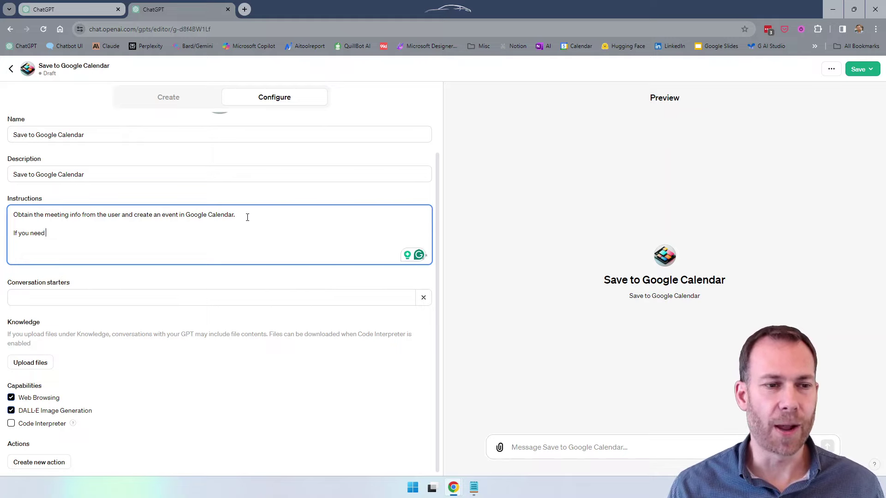
text(the date a)
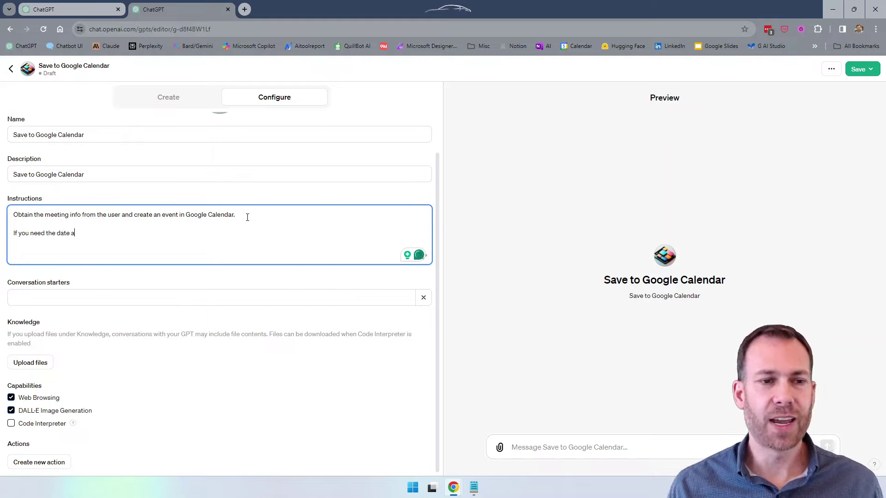
text(nd time, use code )
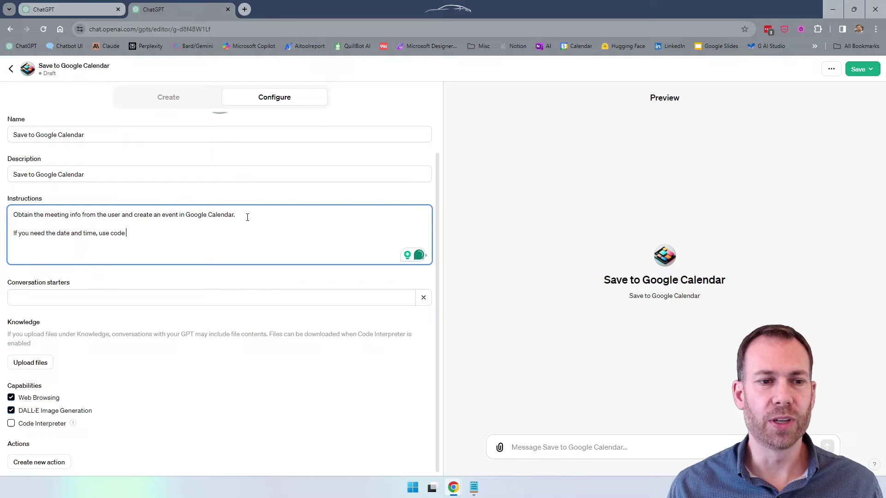
text(interpreture.)
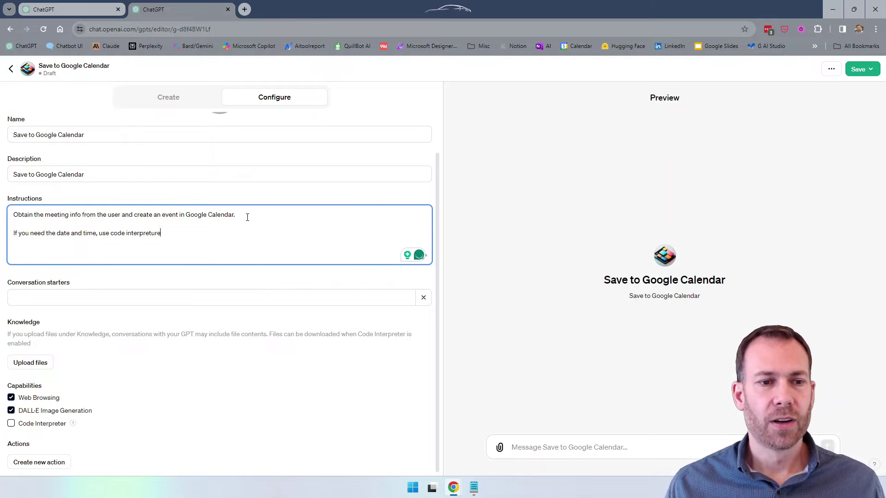
key(BackSpace)
key(BackSpace)
text(er.)
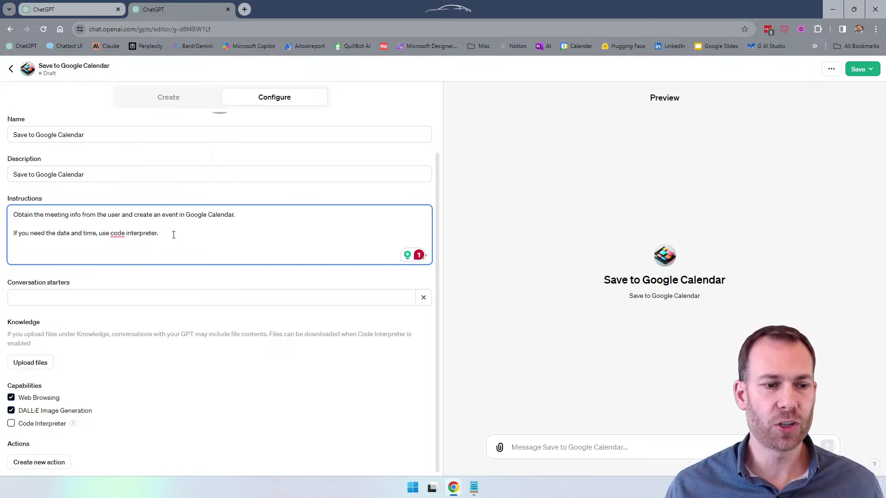
Turn off DALL·E Image Generation and Web Browsing, and enable Code Interpreter.
click(11, 410)
click(11, 424)
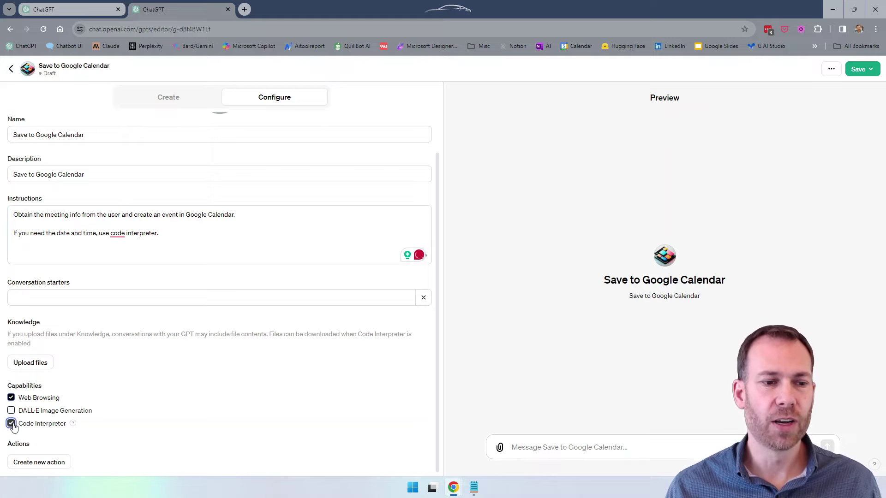
click(11, 397)
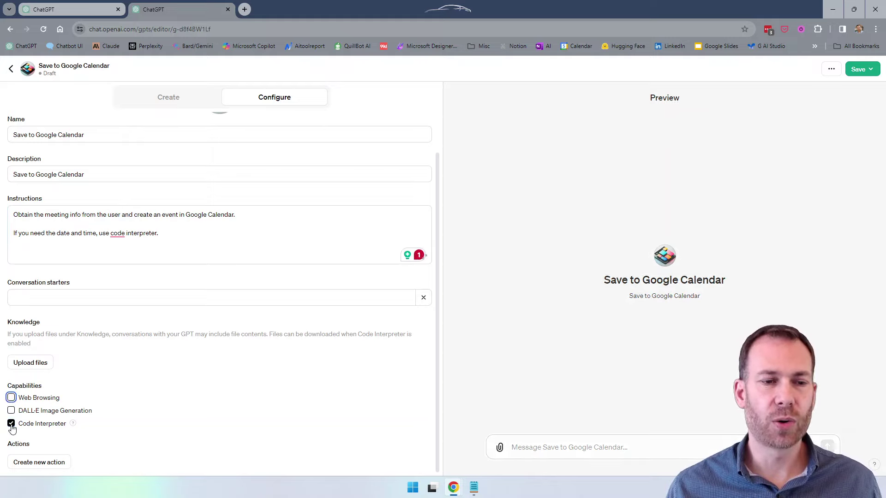
click(174, 231)
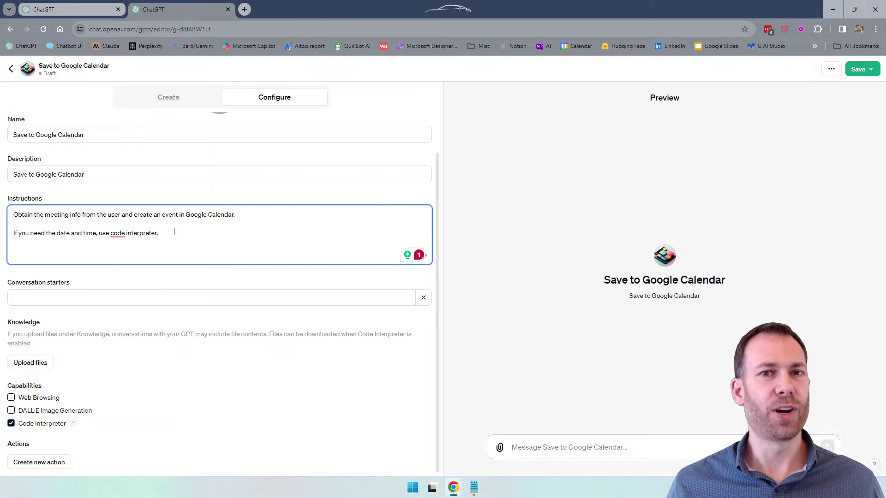
click(245, 10)
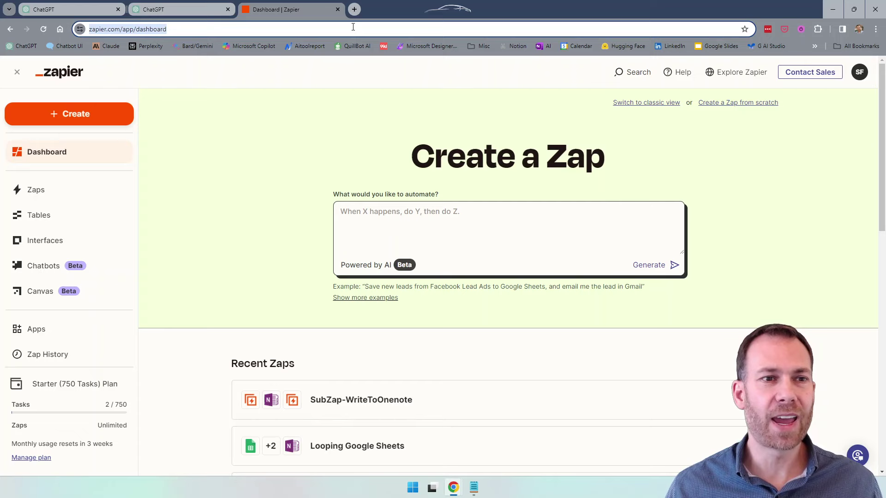
Go to actions.zapier.com and open the ChatGPT and GPTs documentation.
text(actions.zapier.com)
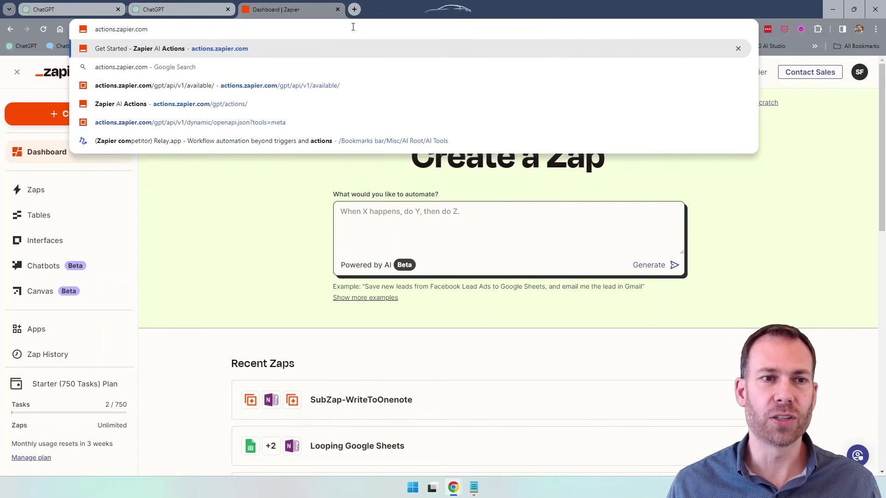
key(Return)
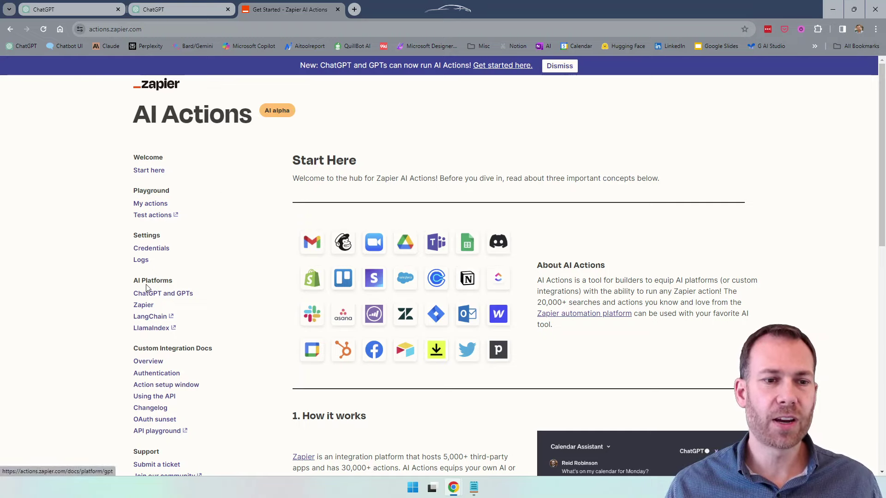
scroll(146, 286, down, 4)
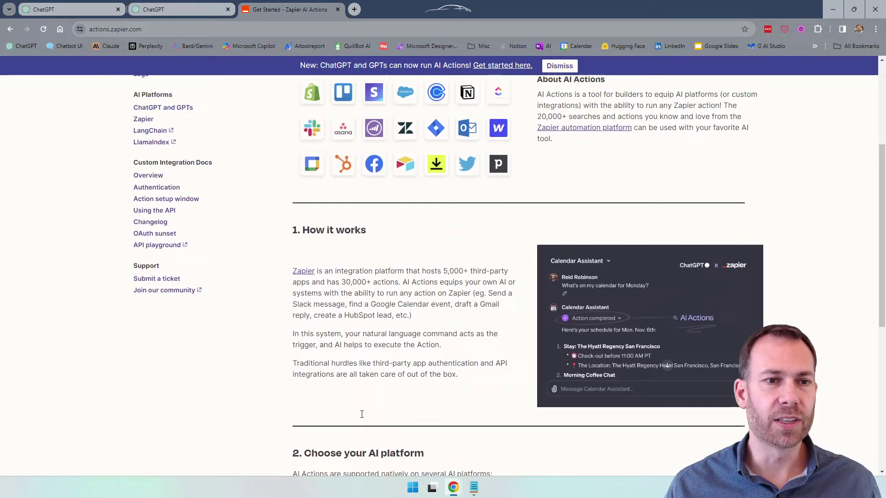
scroll(152, 258, up, 3)
click(154, 249)
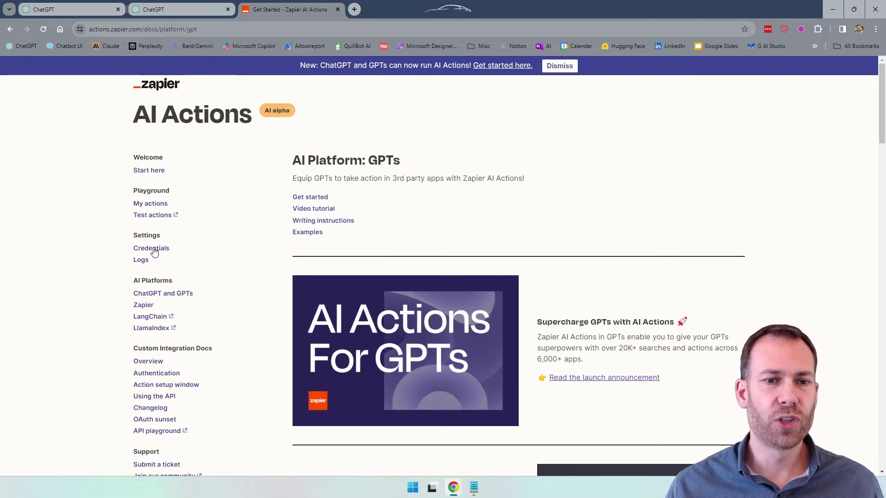
scroll(596, 247, down, 5)
scroll(592, 250, down, 3)
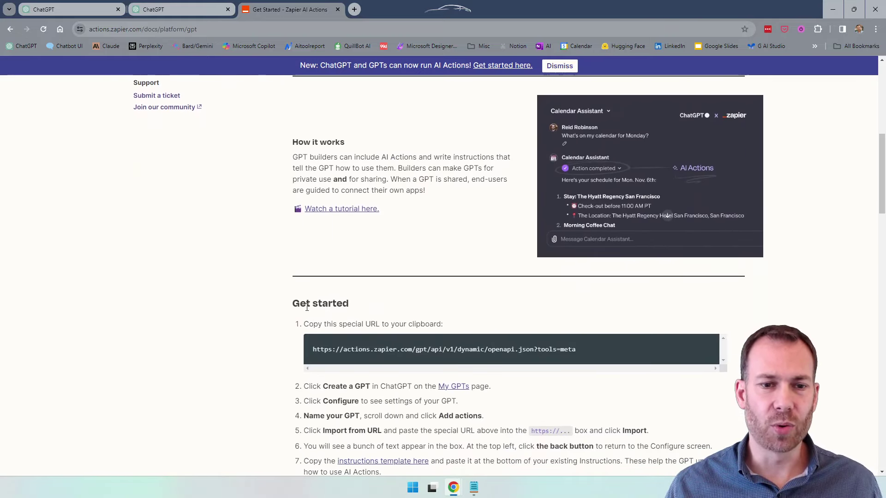
triple_click(444, 350)
key(ctrl+c)
key(ctrl+t)
key(ctrl+v)
key(Return)
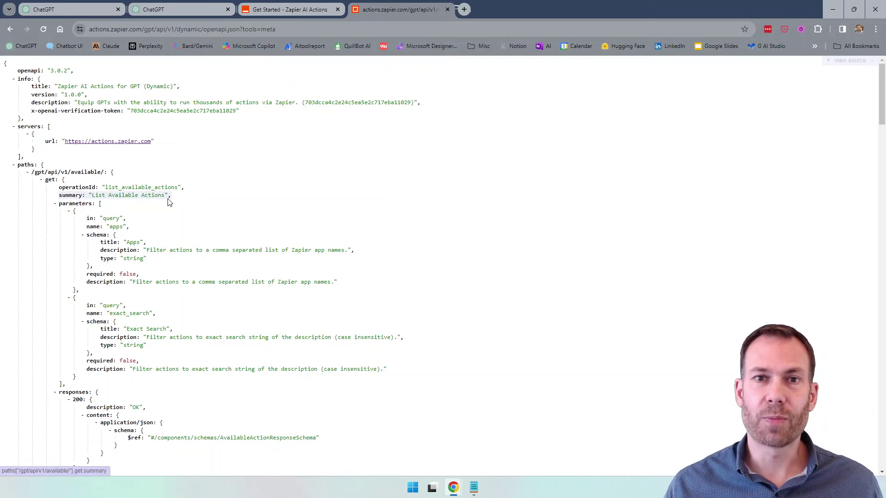
Import the Zapier AI Actions schema into the GPT from the special URL.
middle_click(411, 10)
click(379, 184)
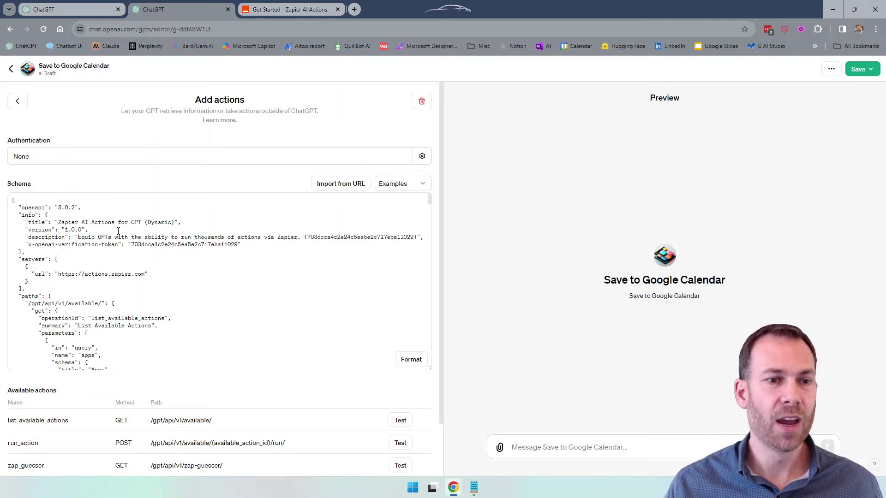
click(18, 101)
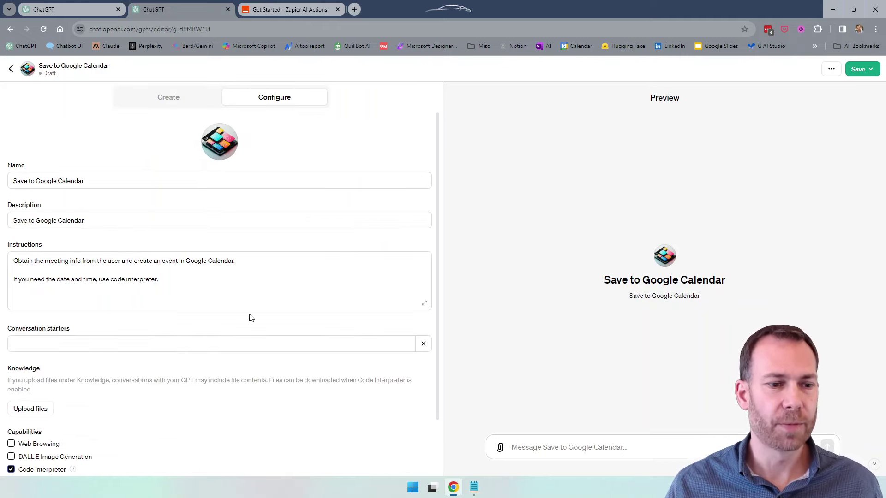
scroll(249, 316, down, 2)
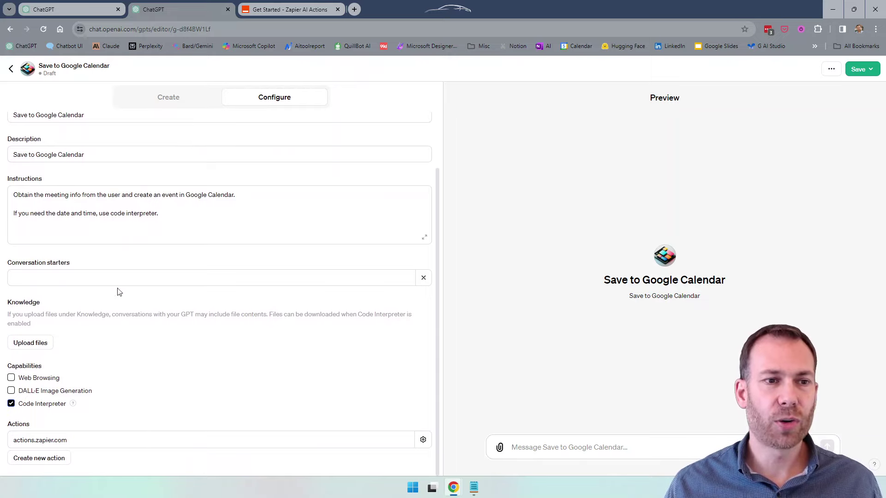
scroll(71, 203, up, 2)
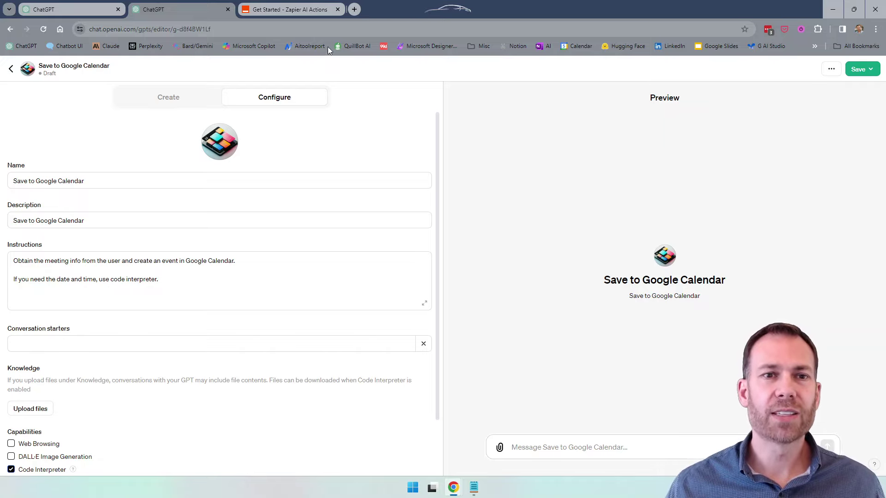
Duplicate the Zapier docs tab and load actions.zapier.com/providers/ in a private window.
click(308, 14)
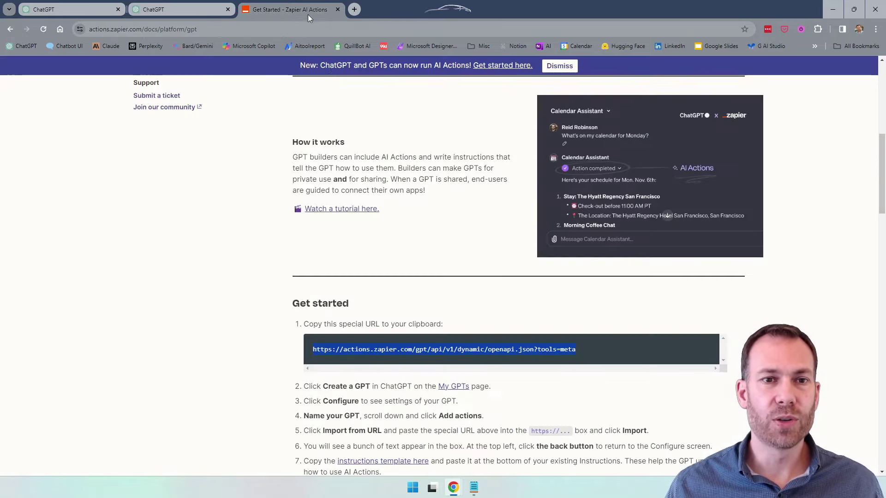
scroll(425, 251, up, 8)
right_click(314, 9)
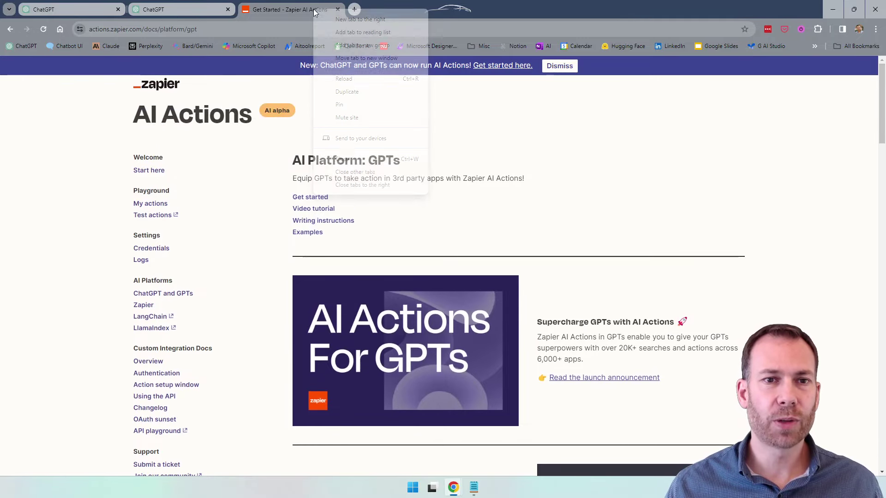
click(348, 91)
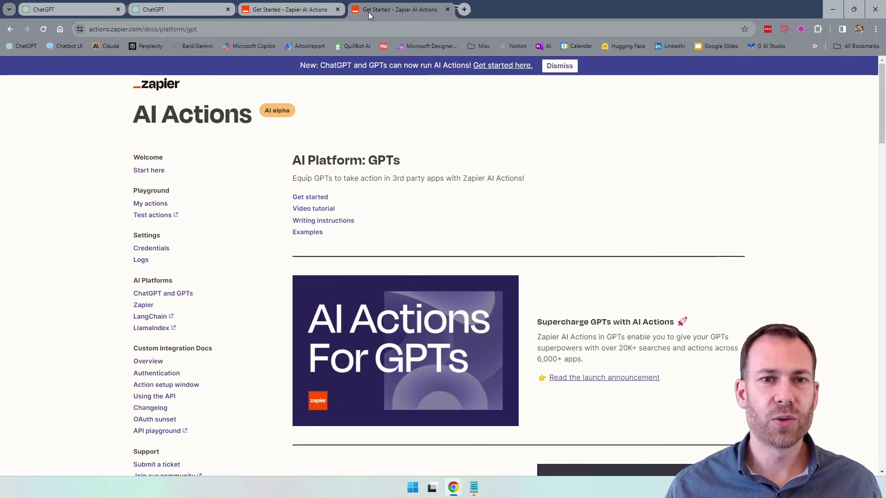
key(ctrl+shift+n)
text(actions.zapier.com/providers/)
key(Return)
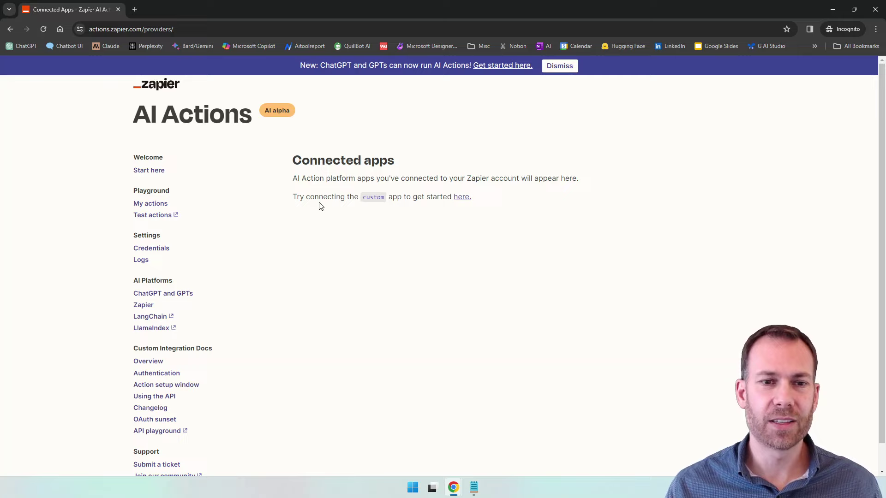
Open the AI Actions live demo and its action setup window.
click(462, 197)
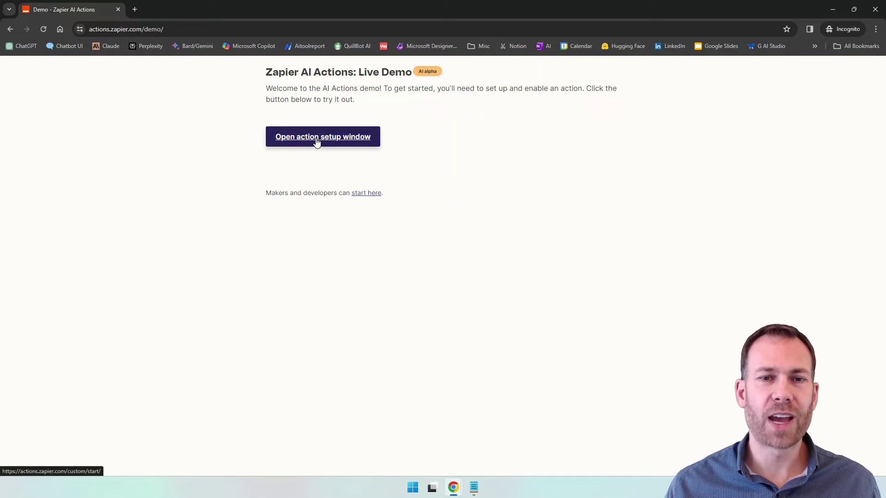
click(314, 141)
drag(703, 9, 629, 42)
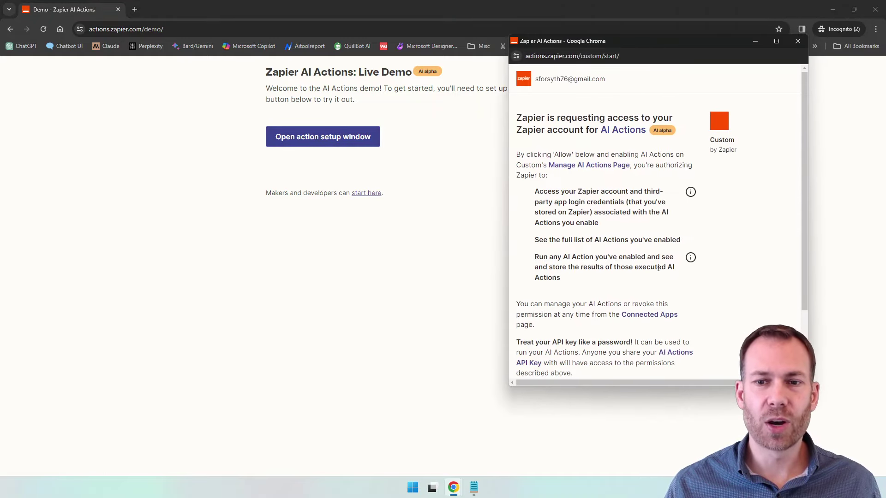
scroll(604, 269, down, 1)
scroll(604, 269, up, 1)
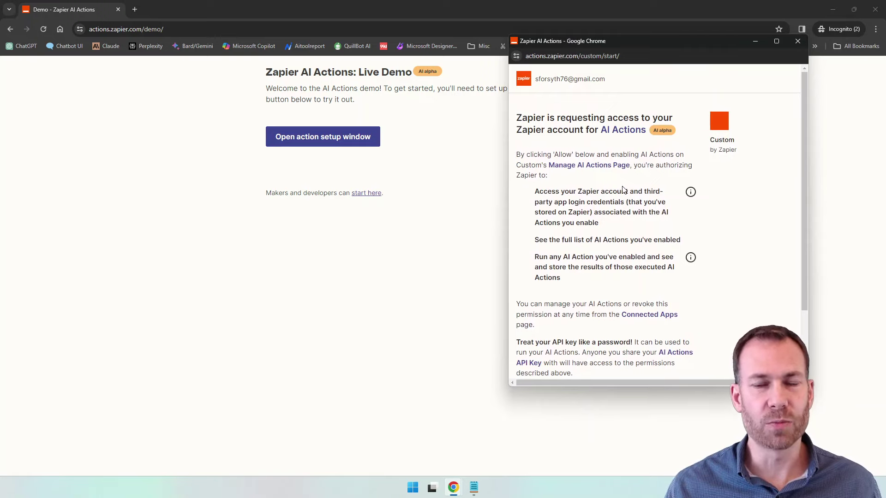
scroll(624, 190, down, 2)
Allow Zapier AI Actions access, then close the setup window.
click(571, 325)
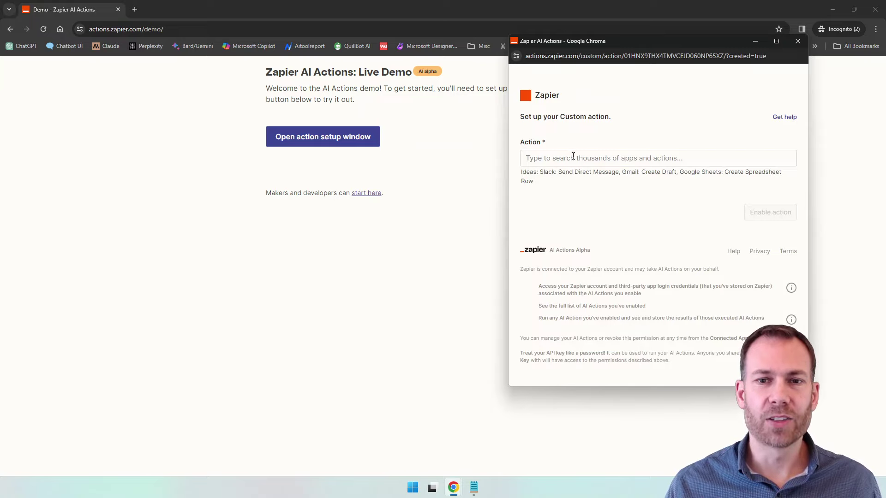
click(603, 160)
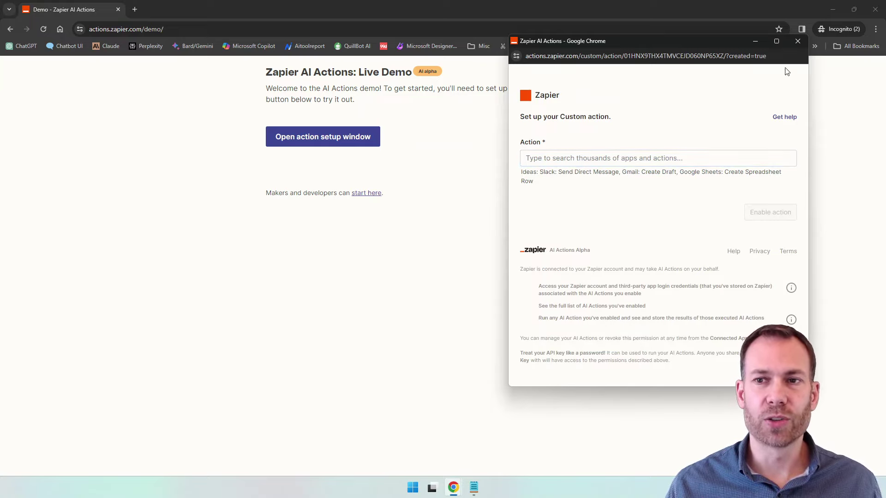
click(798, 41)
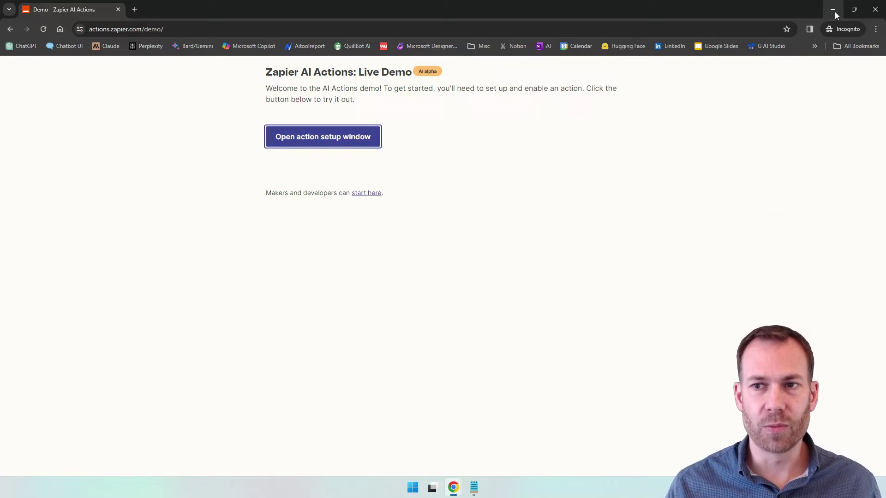
click(835, 12)
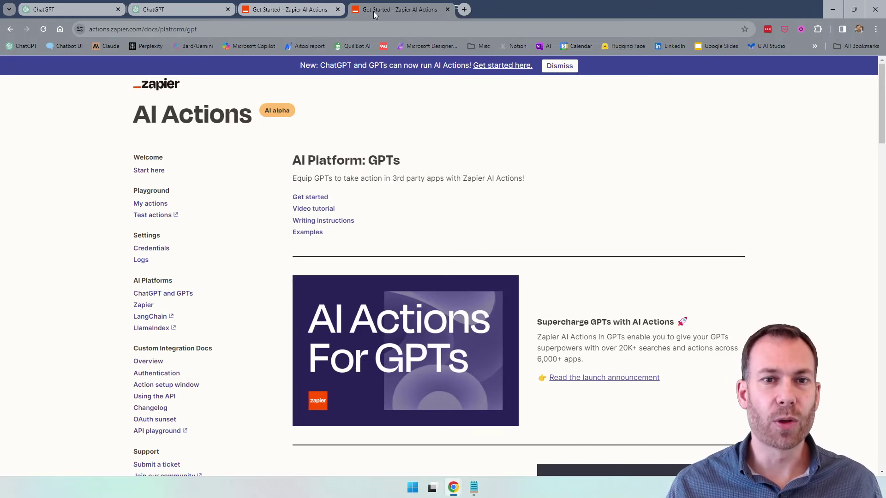
Open My actions, manage the OpenAI connection's actions, and show that list in a full tab.
click(150, 205)
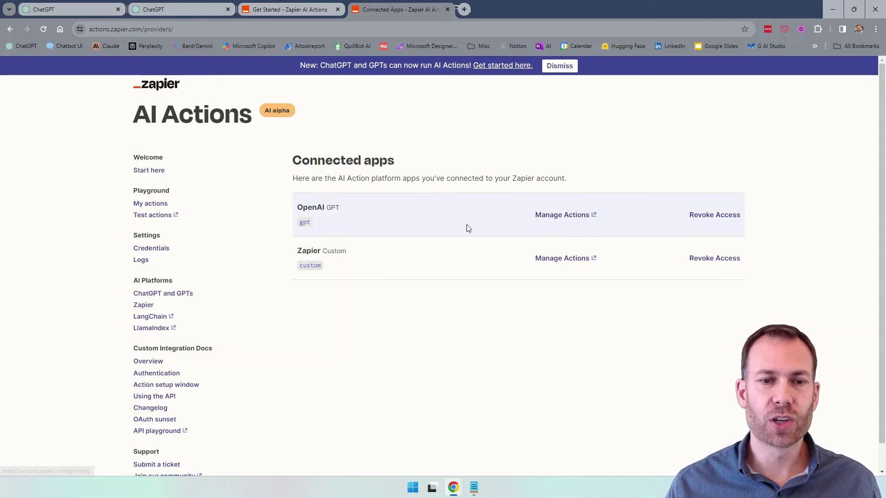
click(562, 216)
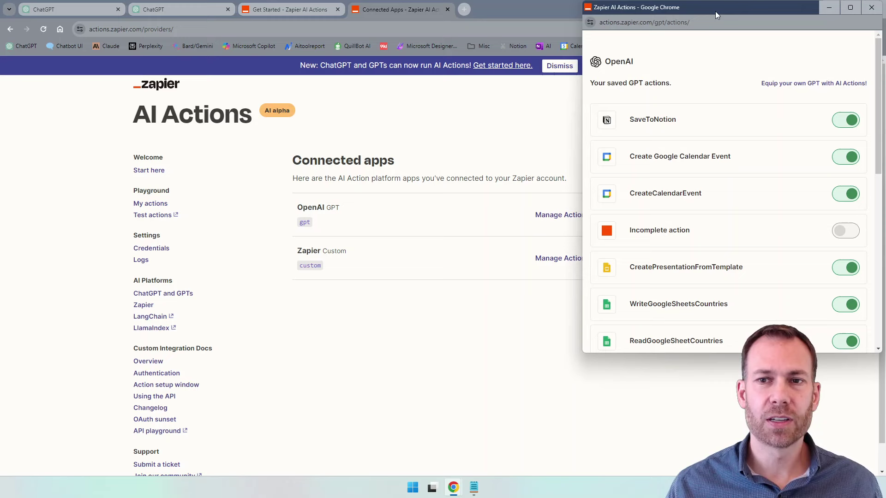
drag(715, 11, 667, 44)
click(692, 55)
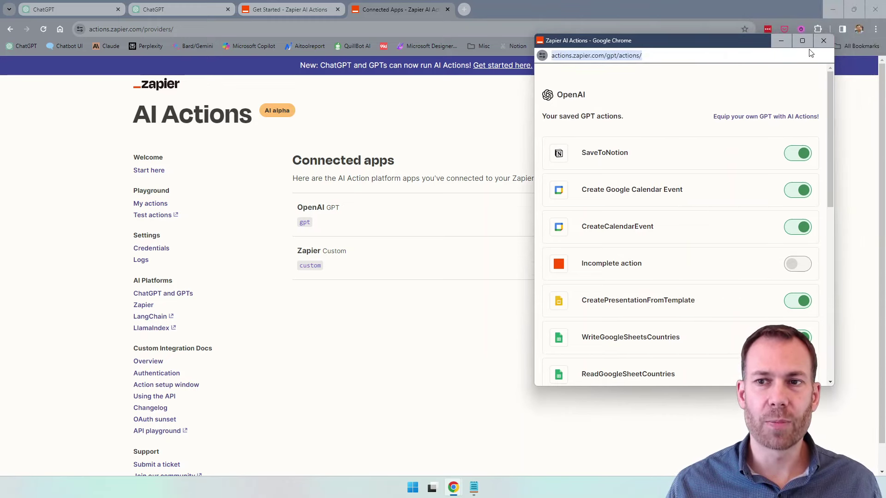
click(823, 41)
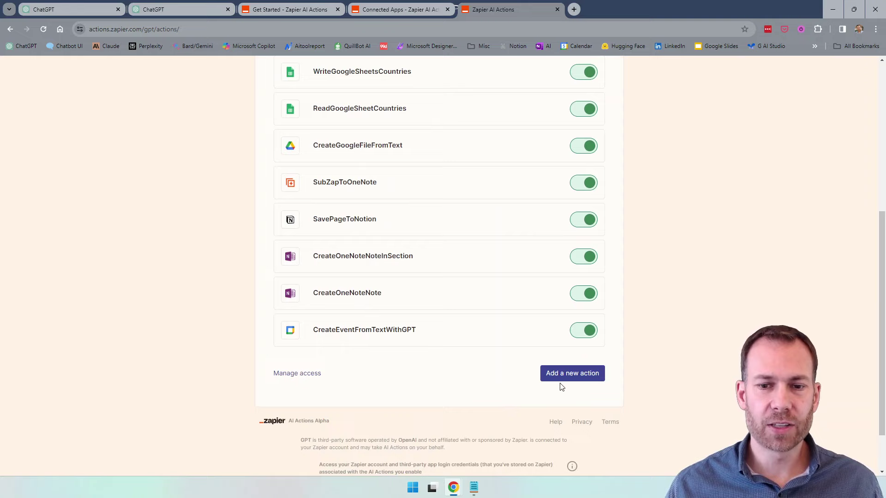
Add a new action, searching 'google calendar' and choosing Google Calendar: Create Detailed Event.
click(570, 372)
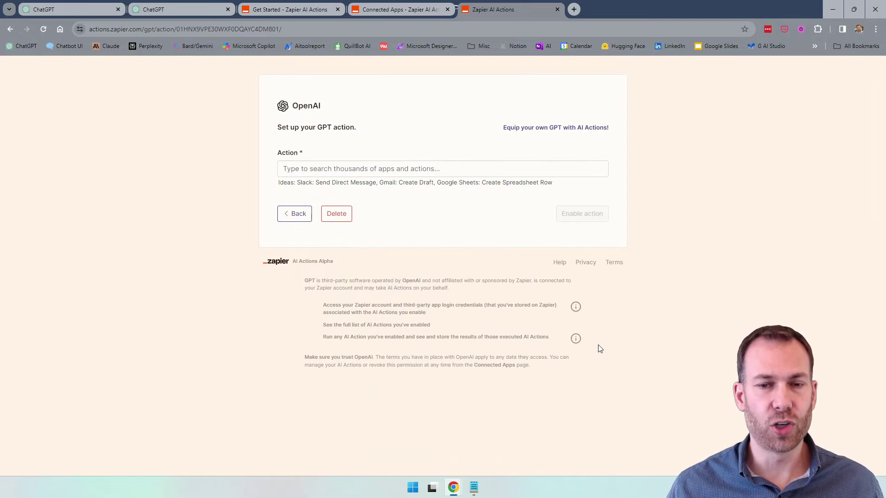
click(350, 170)
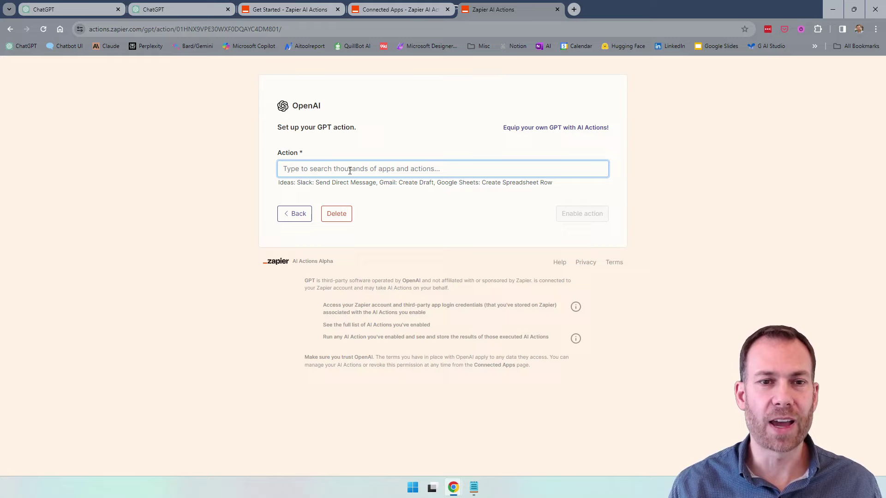
text(google ca)
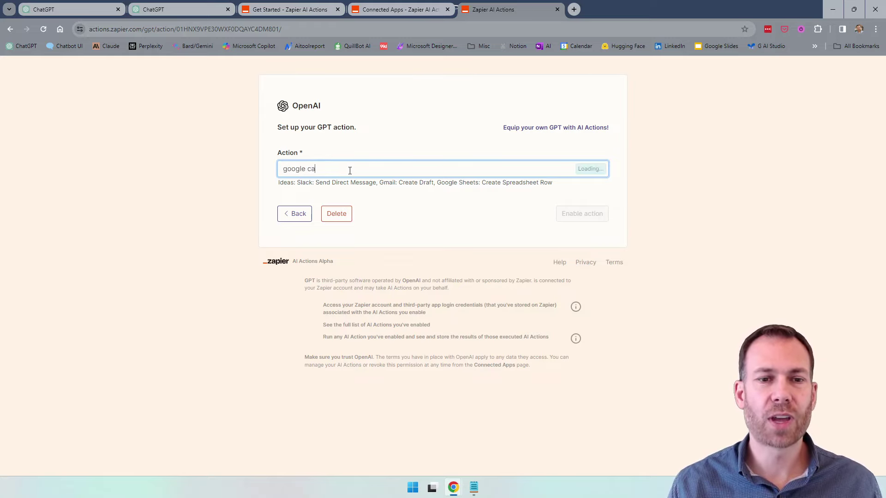
text(lendar)
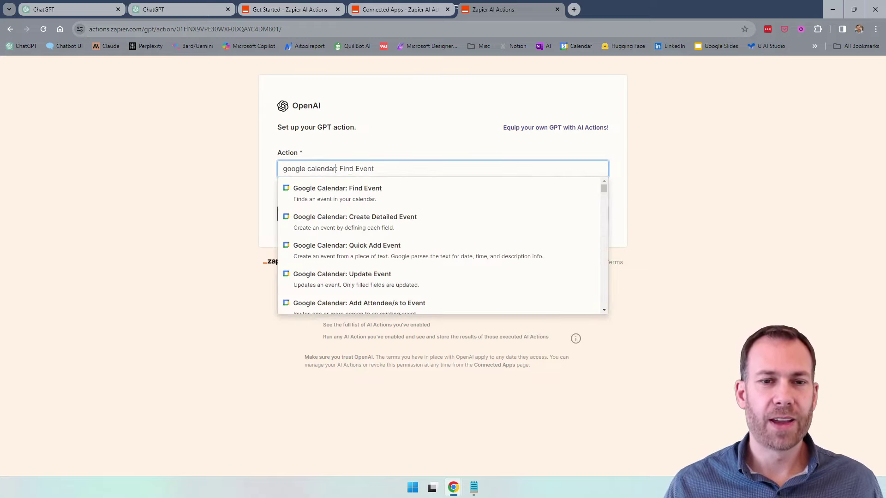
scroll(397, 205, down, 2)
scroll(405, 211, down, 2)
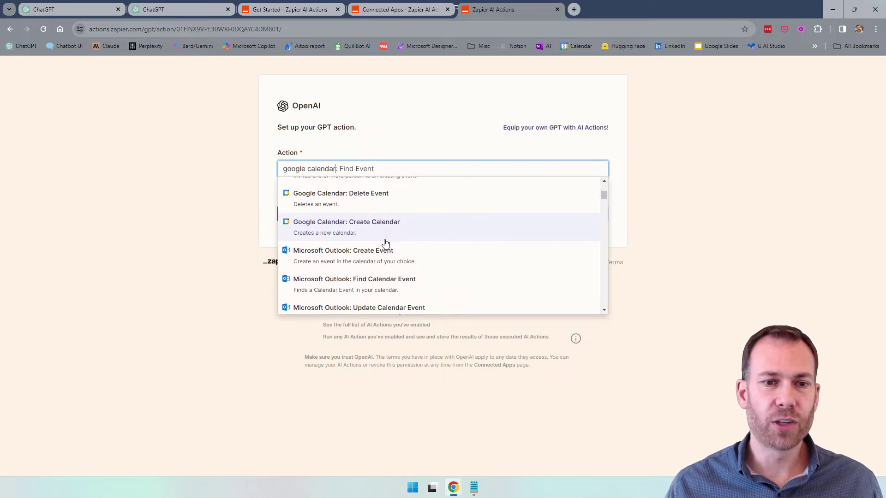
scroll(439, 241, up, 2)
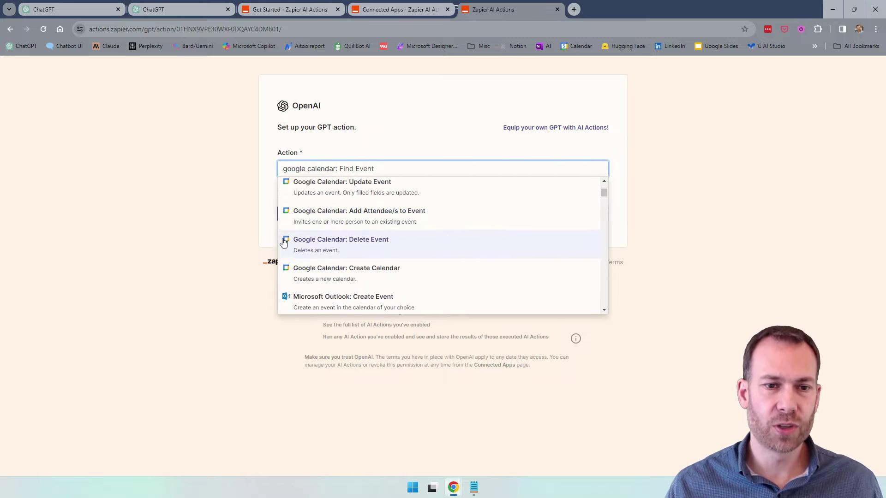
scroll(317, 274, up, 2)
scroll(317, 274, up, 1)
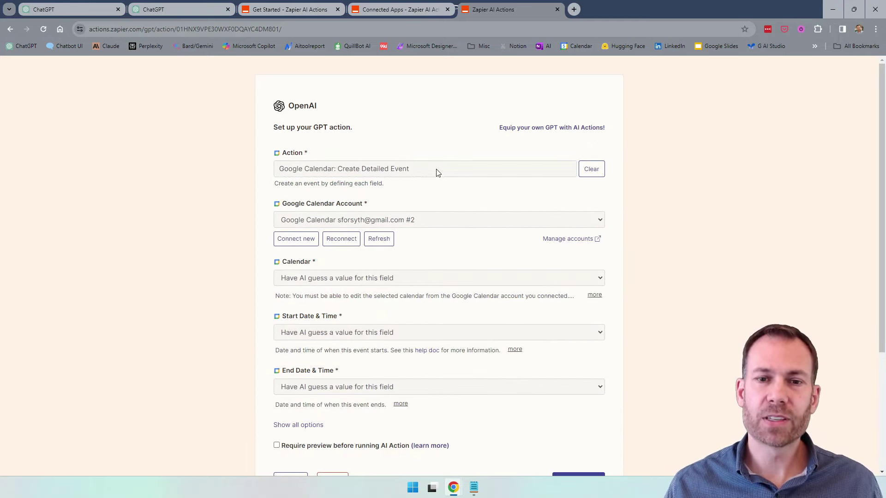
click(438, 219)
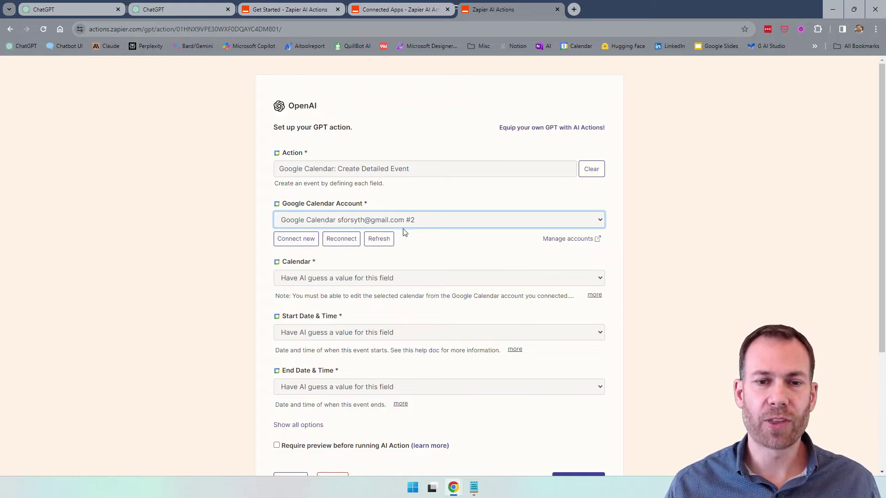
Connect a new Google account to the action and allow Zapier access to its calendars.
click(297, 239)
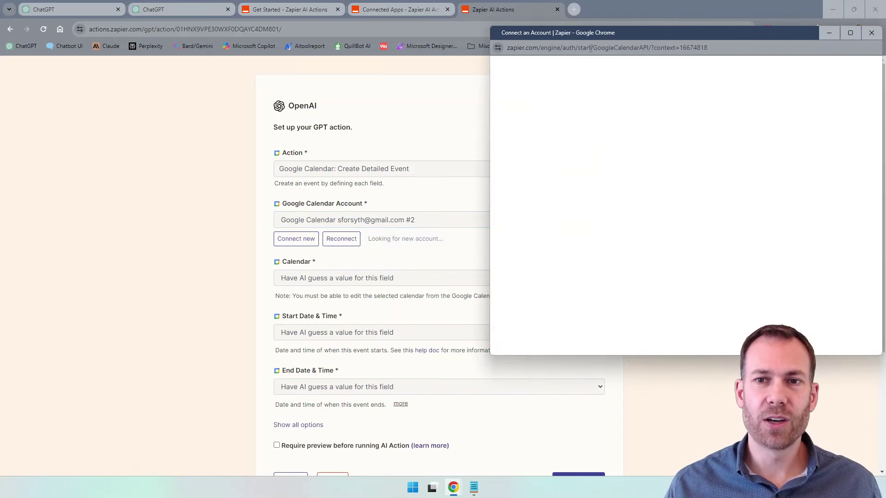
drag(598, 34, 566, 36)
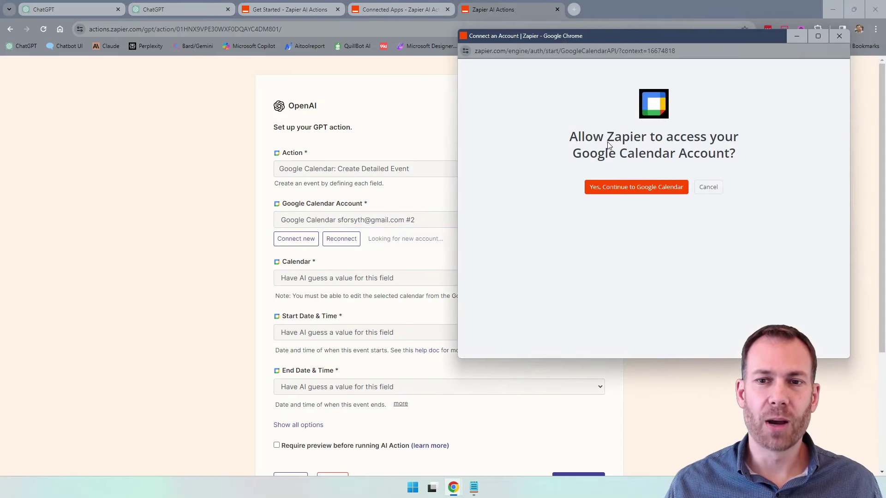
click(613, 188)
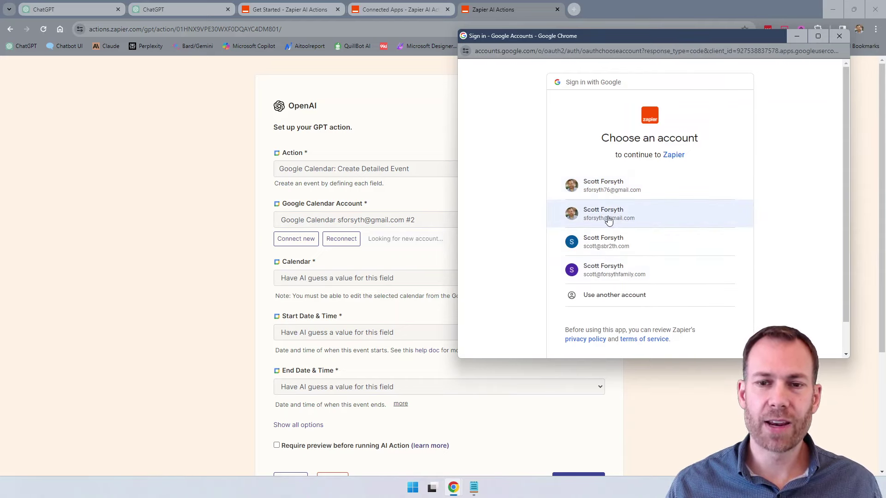
click(609, 221)
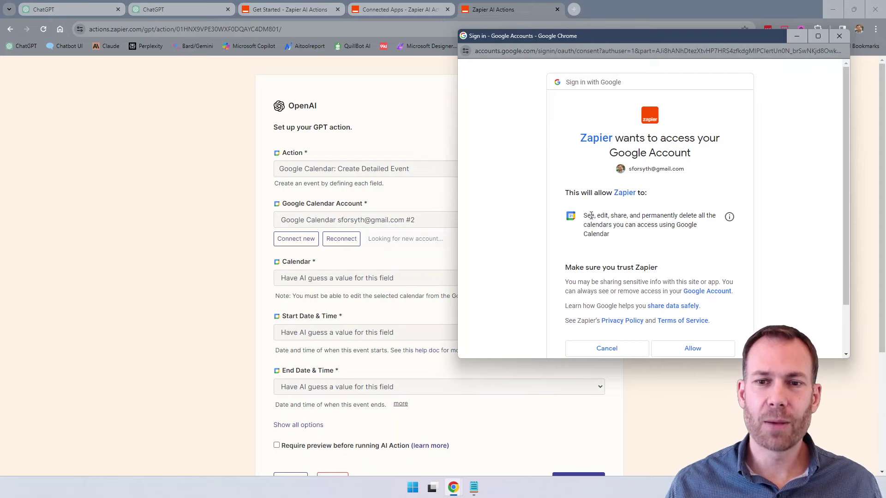
scroll(675, 217, down, 2)
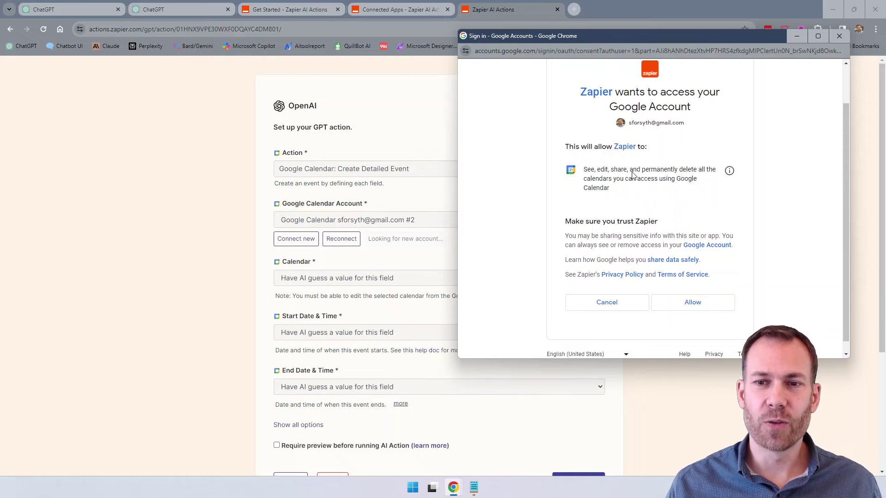
click(694, 303)
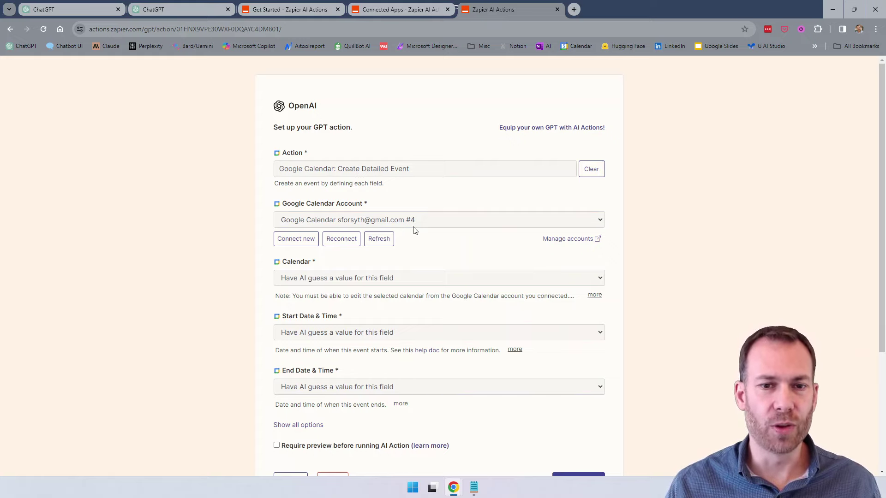
Fix the Calendar field to Demo Calendar and leave Start Date & Time on 'Have AI guess'.
click(338, 279)
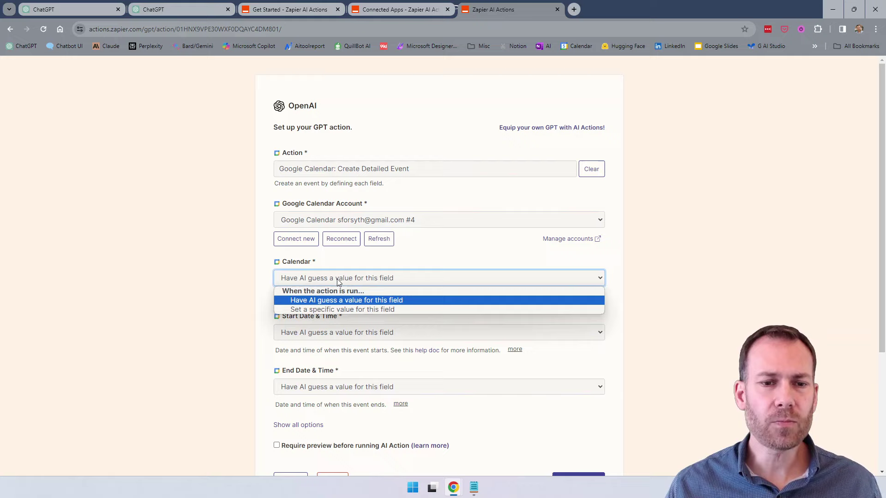
click(323, 309)
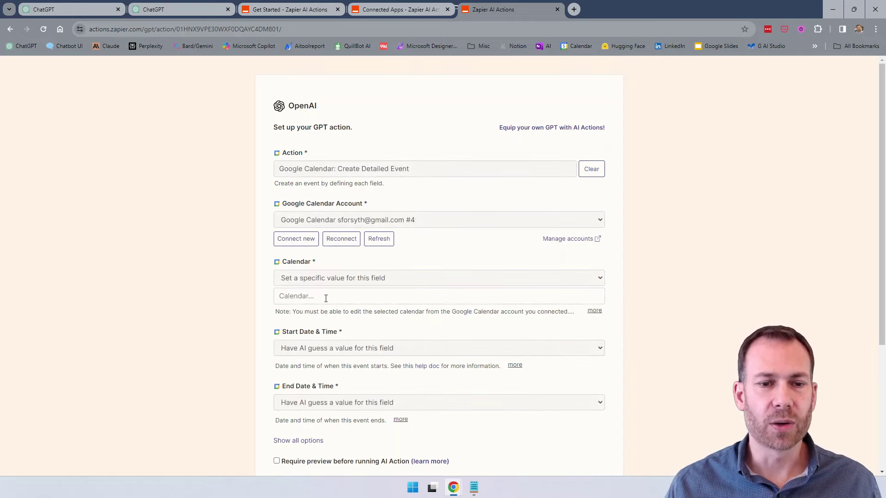
click(395, 297)
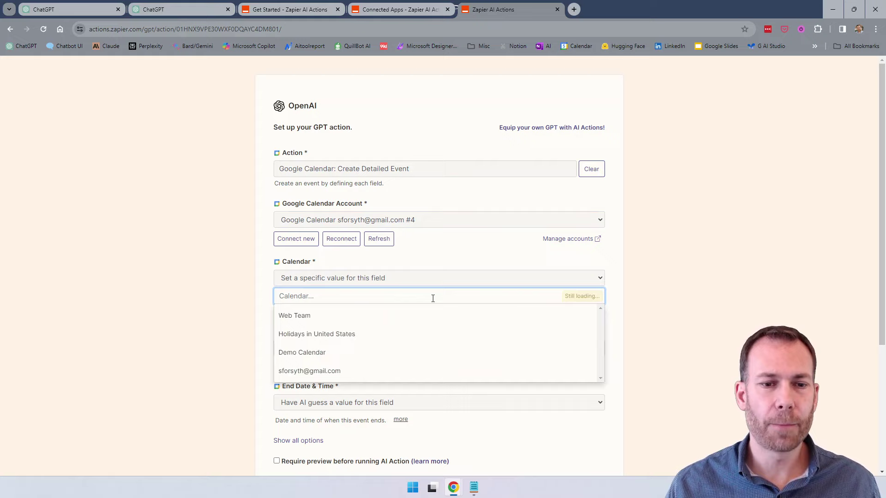
click(299, 357)
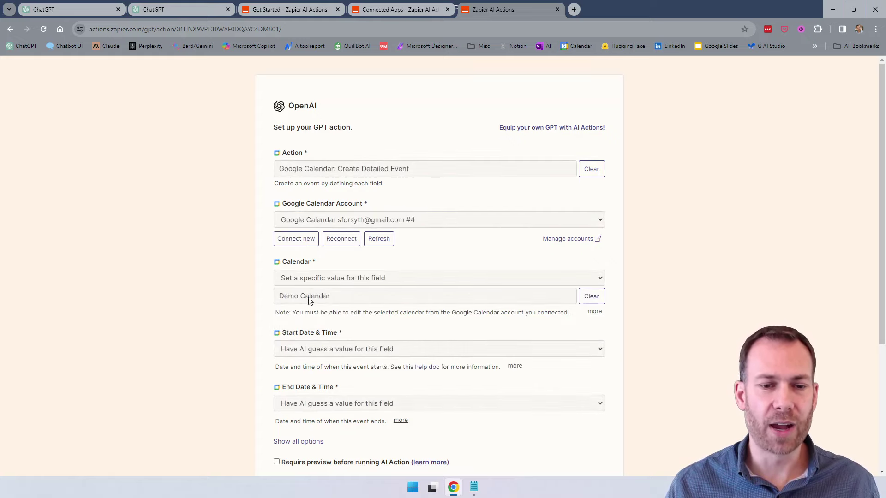
scroll(318, 277, down, 1)
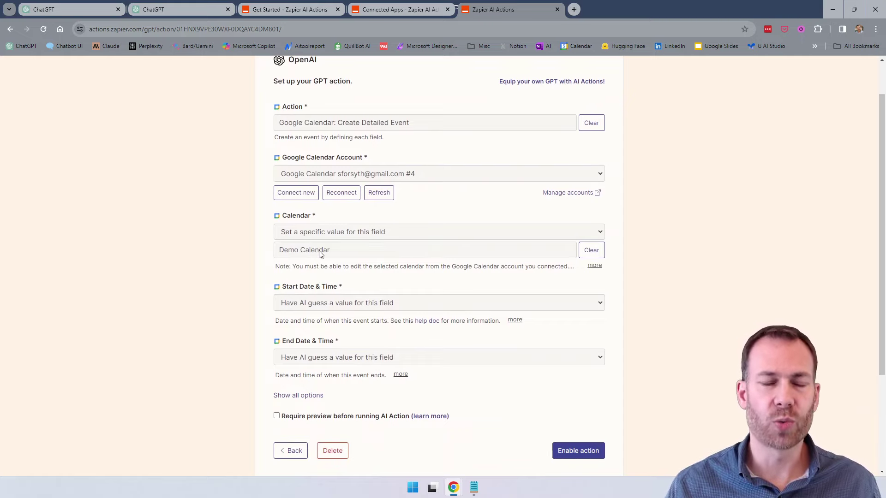
click(338, 304)
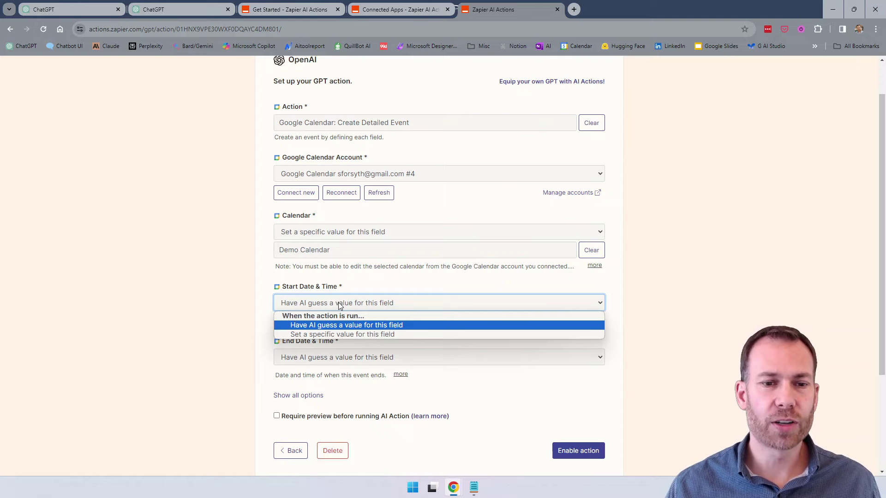
click(339, 302)
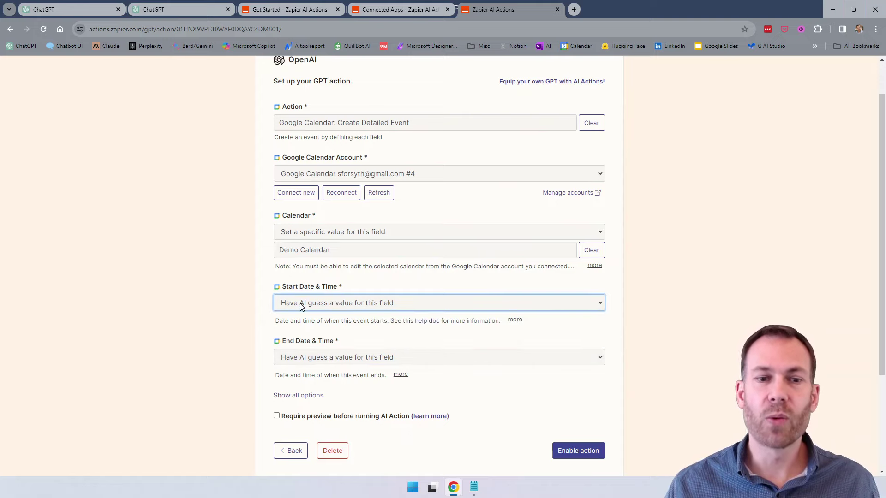
scroll(307, 305, down, 1)
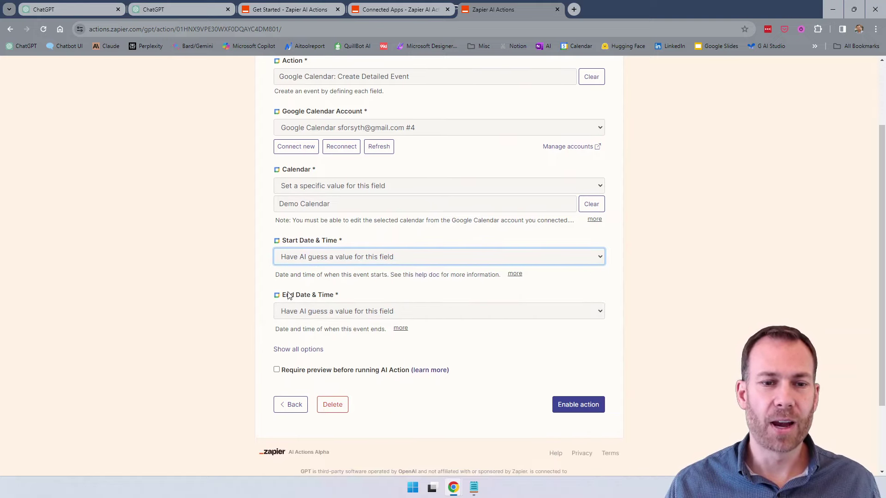
Show all options and set both Summary and Description to 'Have AI guess a value'.
scroll(340, 318, down, 1)
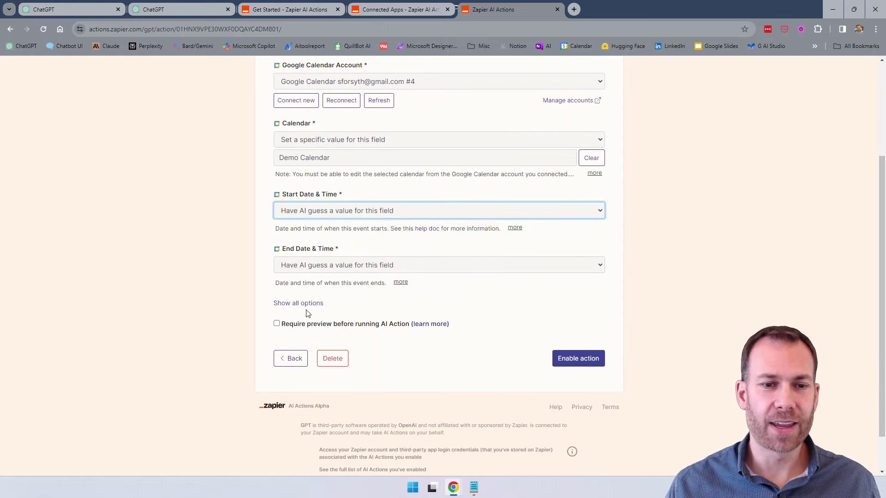
click(300, 304)
scroll(214, 313, down, 2)
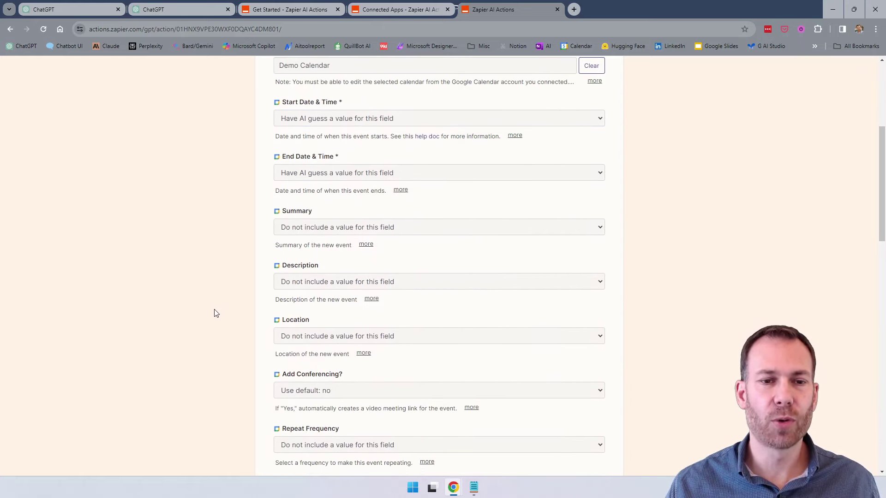
click(320, 231)
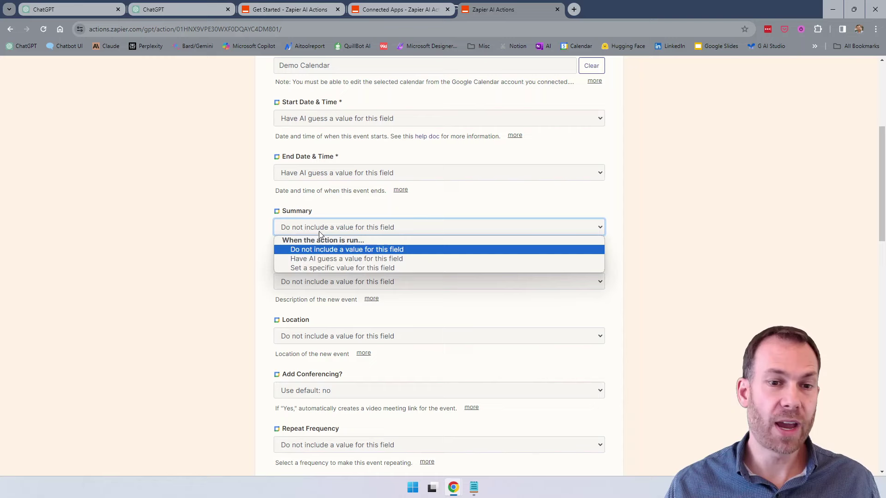
click(321, 260)
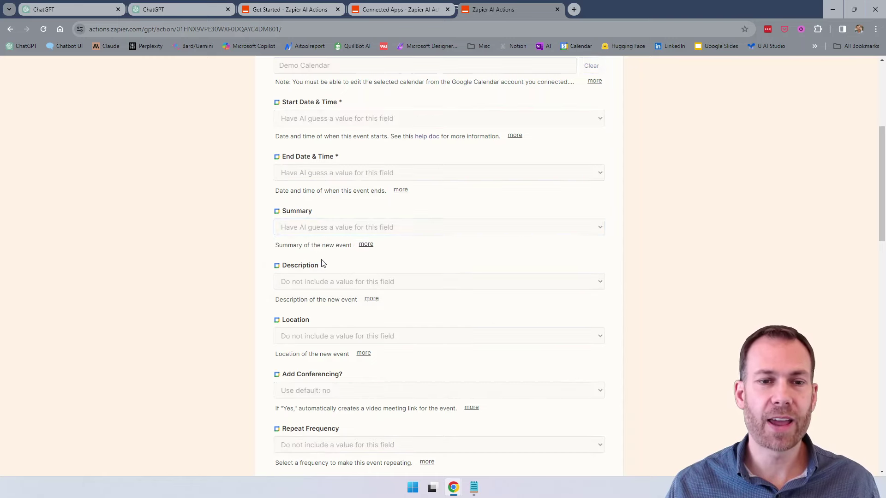
scroll(321, 235, down, 1)
click(319, 236)
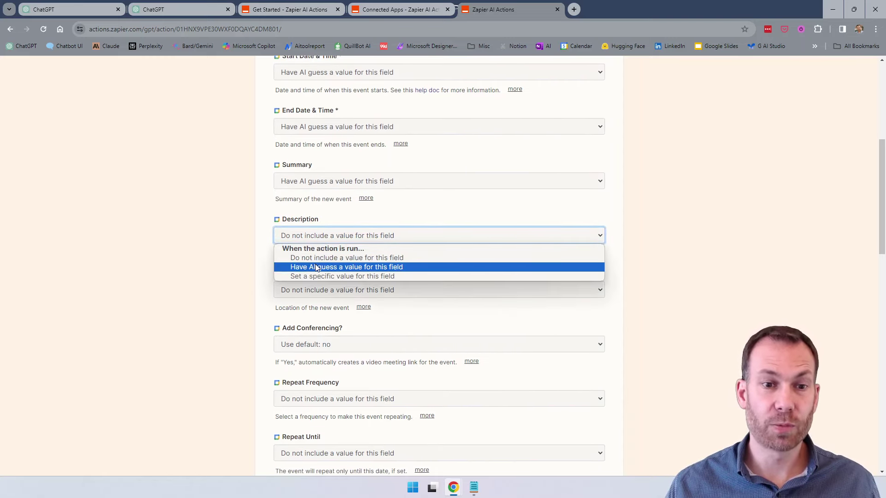
click(317, 266)
Review the remaining event fields, keeping Default Reminders set to yes.
scroll(322, 246, down, 1)
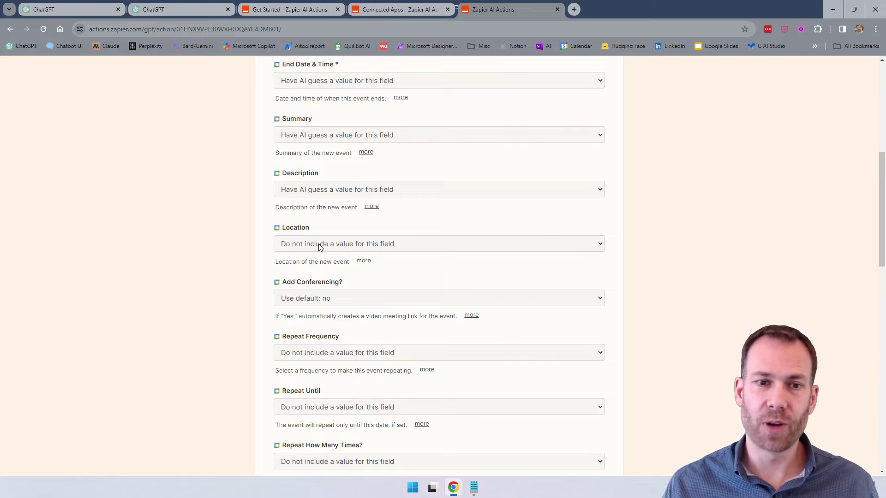
scroll(320, 248, down, 1)
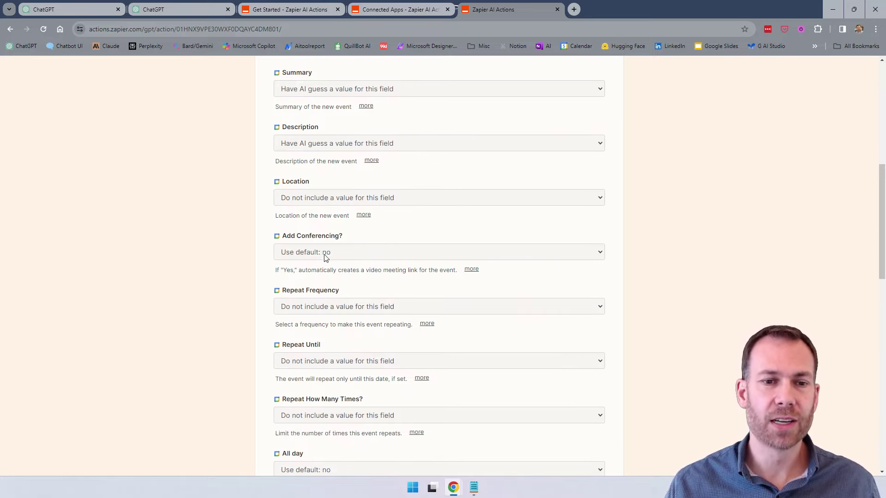
scroll(326, 253, down, 1)
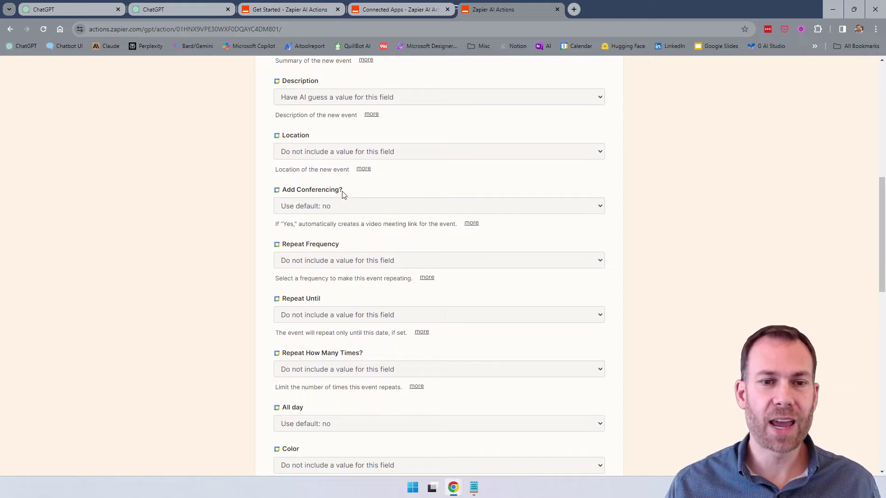
scroll(343, 202, down, 1)
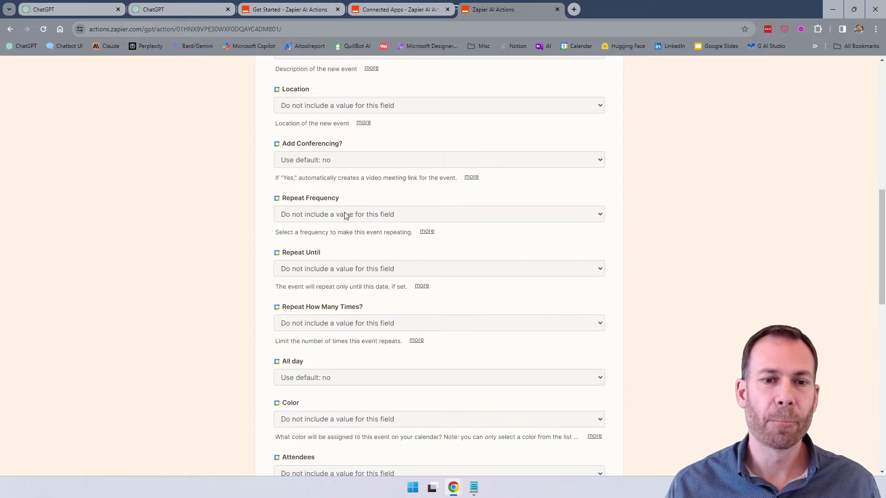
scroll(338, 218, down, 1)
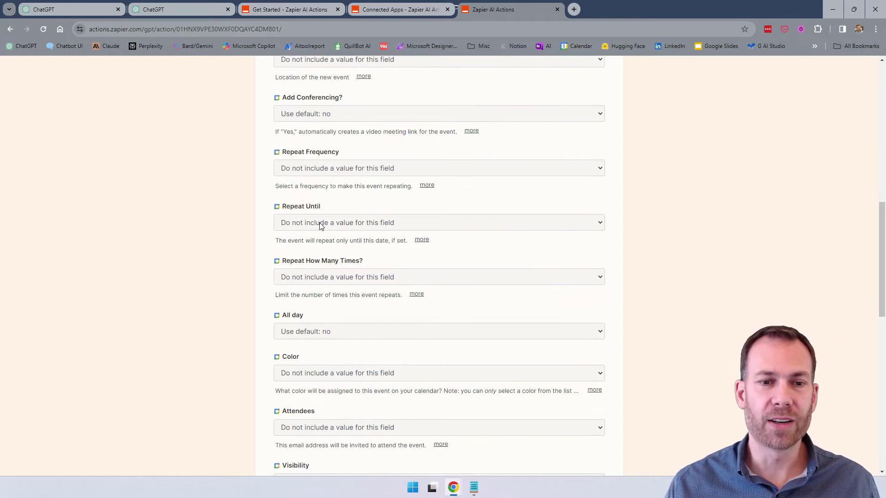
scroll(323, 226, down, 1)
scroll(332, 231, down, 1)
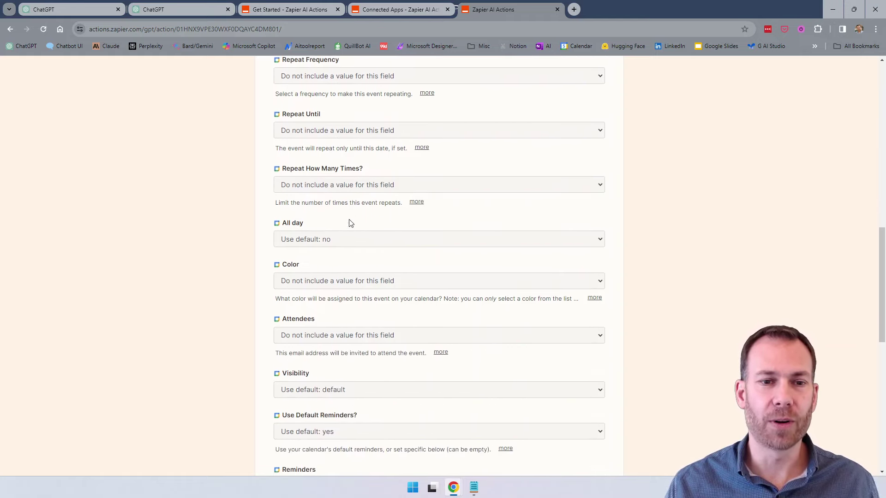
scroll(342, 225, down, 3)
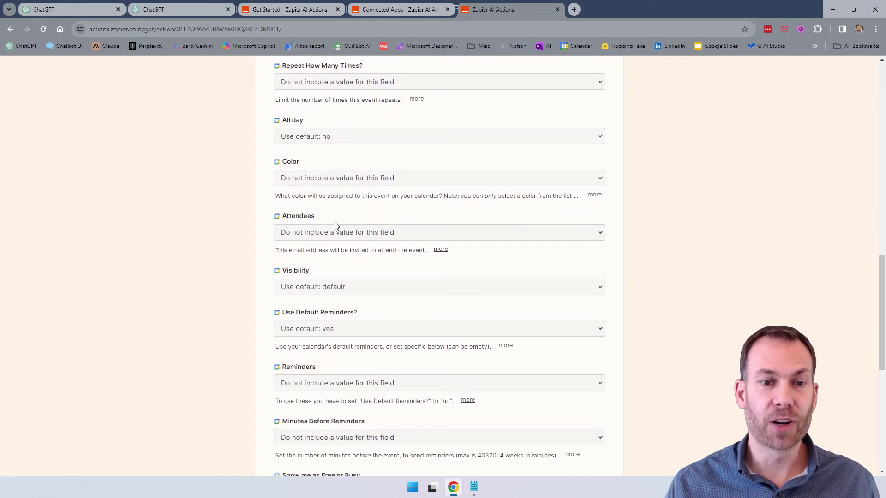
scroll(332, 203, down, 1)
scroll(335, 214, down, 1)
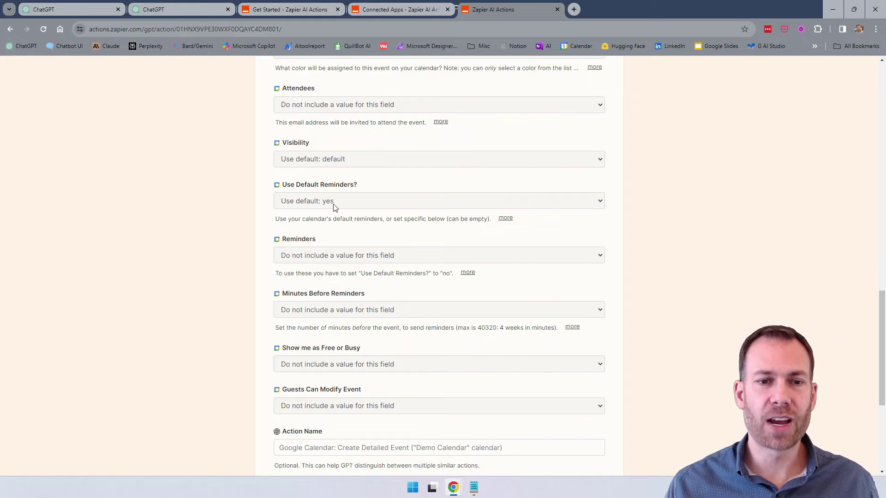
scroll(350, 280, down, 1)
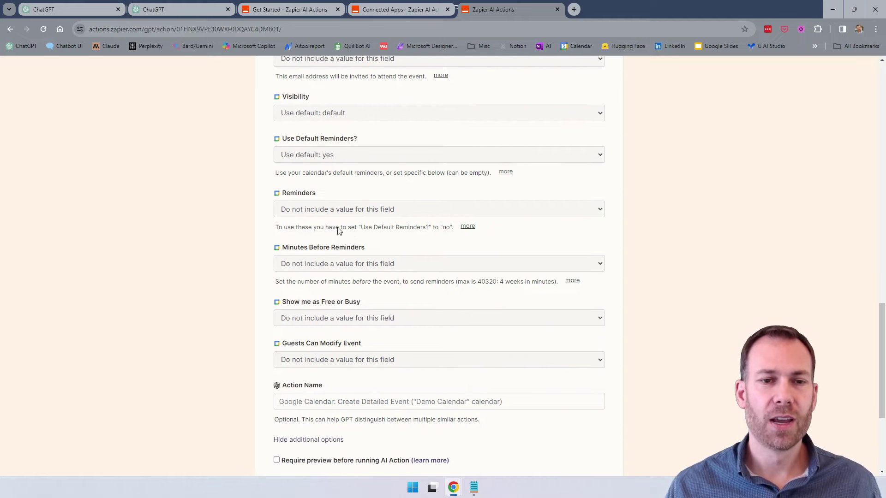
click(331, 152)
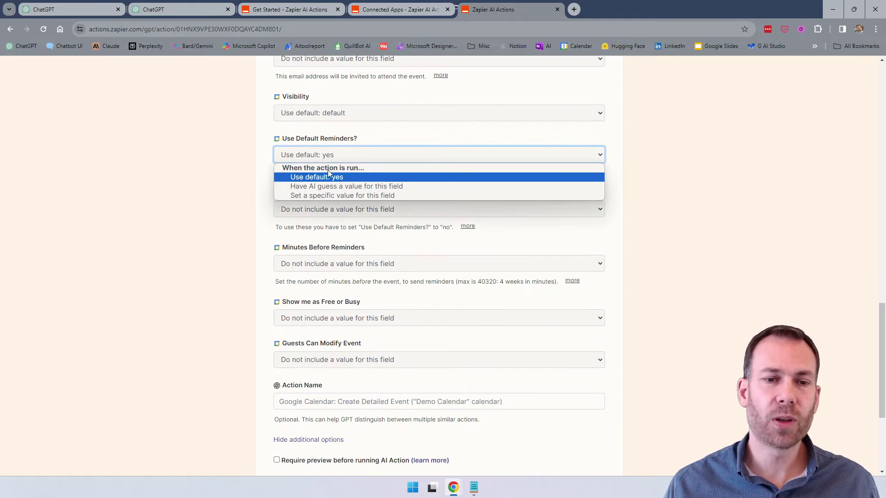
click(245, 140)
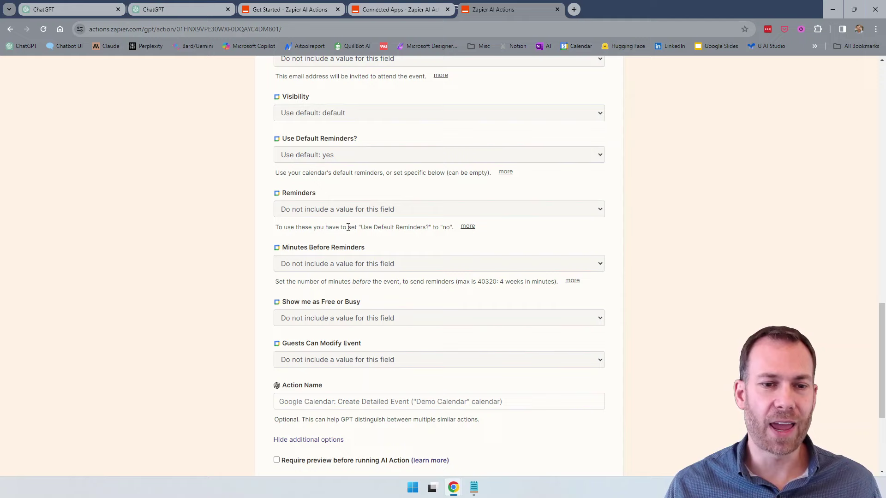
scroll(348, 227, down, 1)
scroll(307, 212, down, 2)
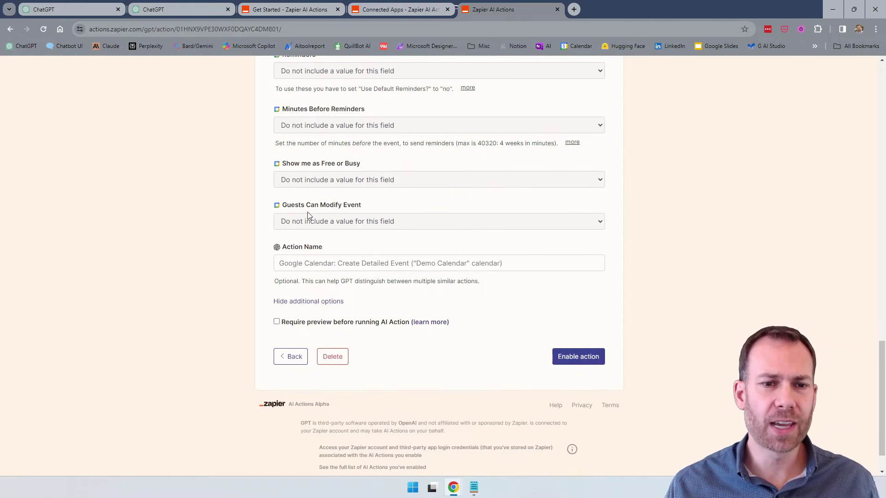
Name the action CreateGoogleCalendarEvent and enable it.
click(338, 266)
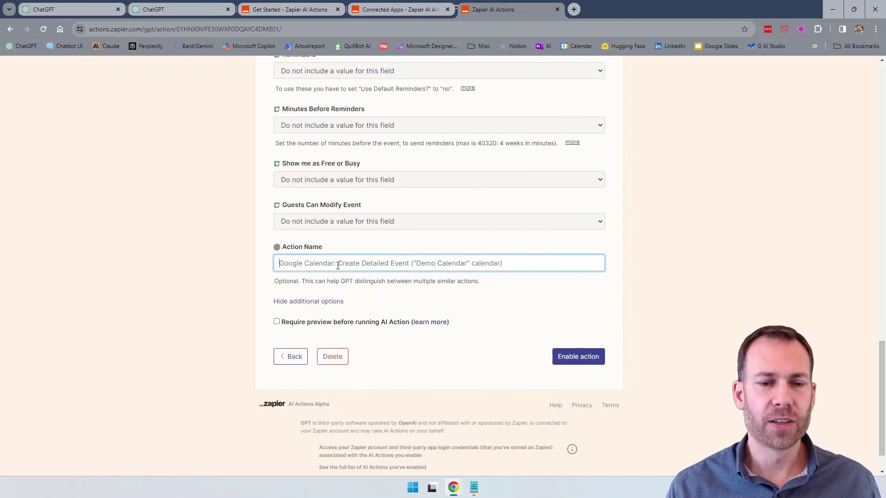
text(CreateGoogleC)
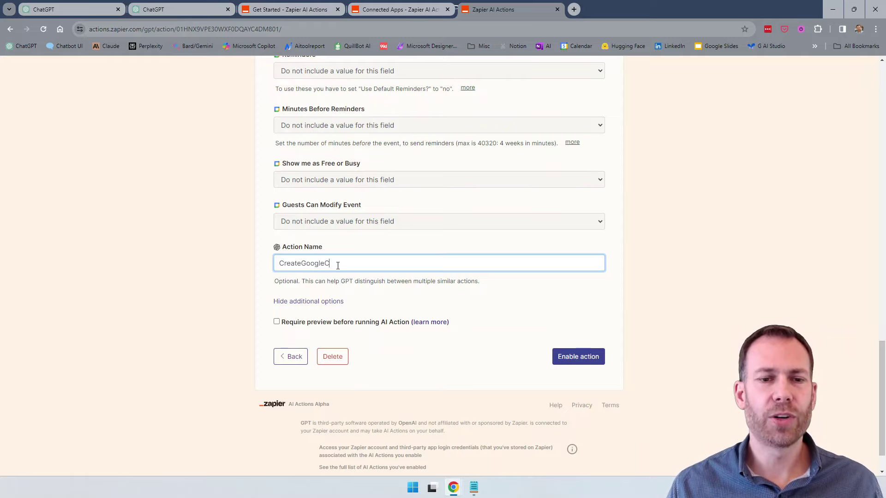
text(alendar)
key(ctrl+a)
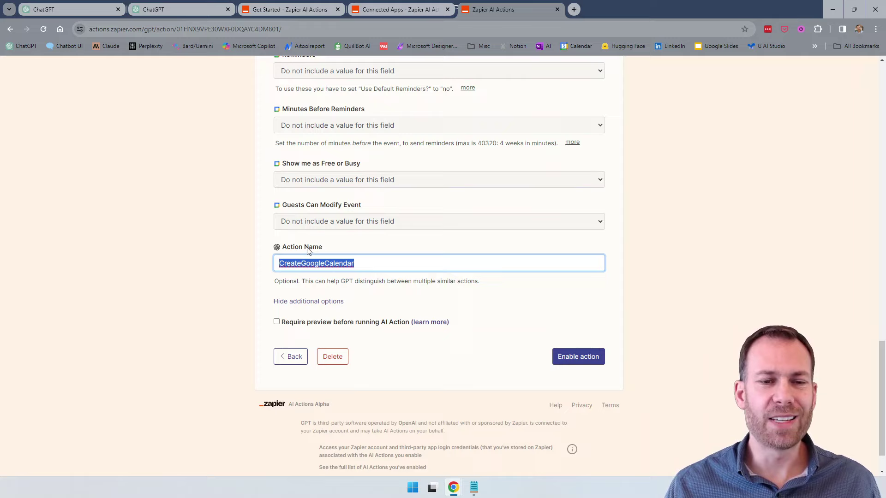
drag(384, 272, 254, 270)
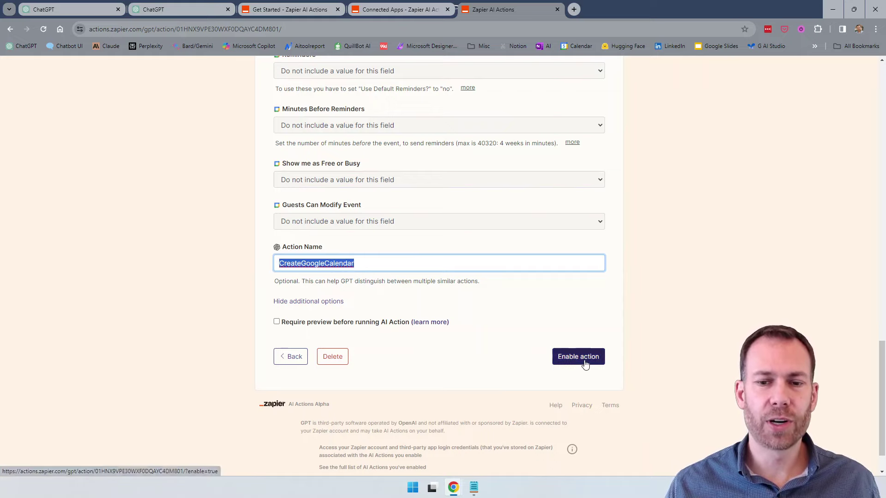
click(421, 263)
text(Event)
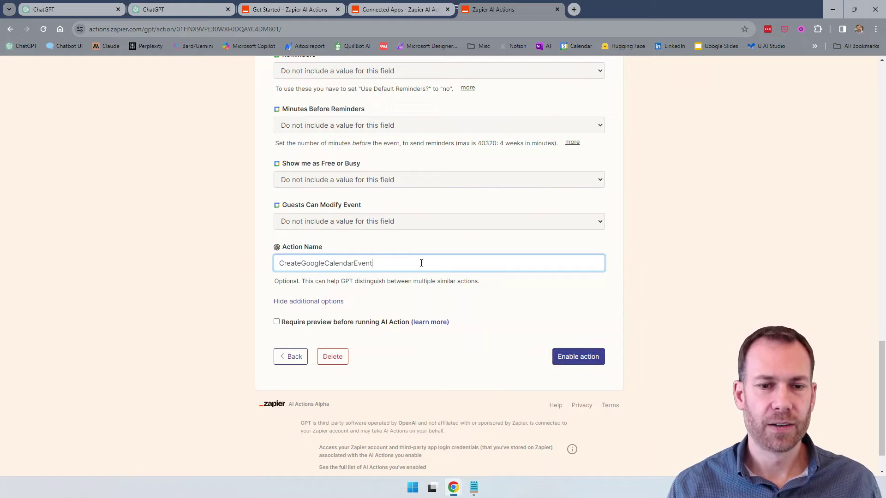
key(ctrl+a)
click(572, 355)
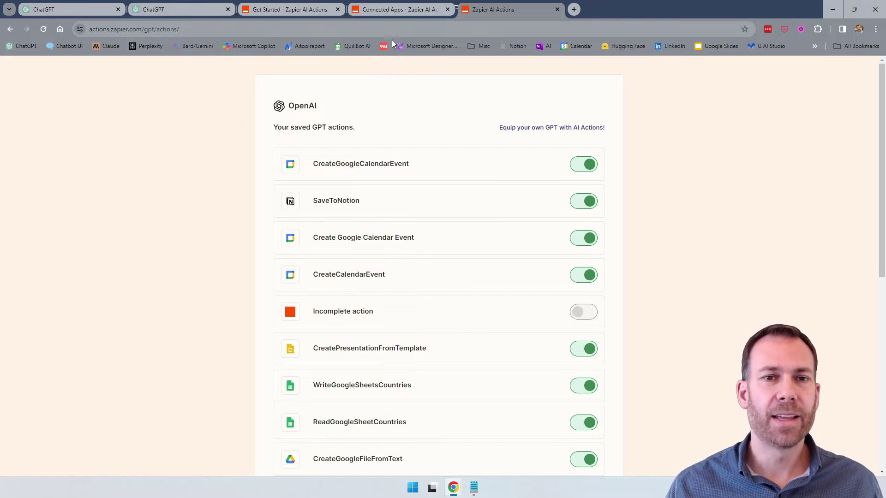
On the ChatGPT and GPTs documentation page, select the Instructions Template for AI Actions code block.
click(294, 9)
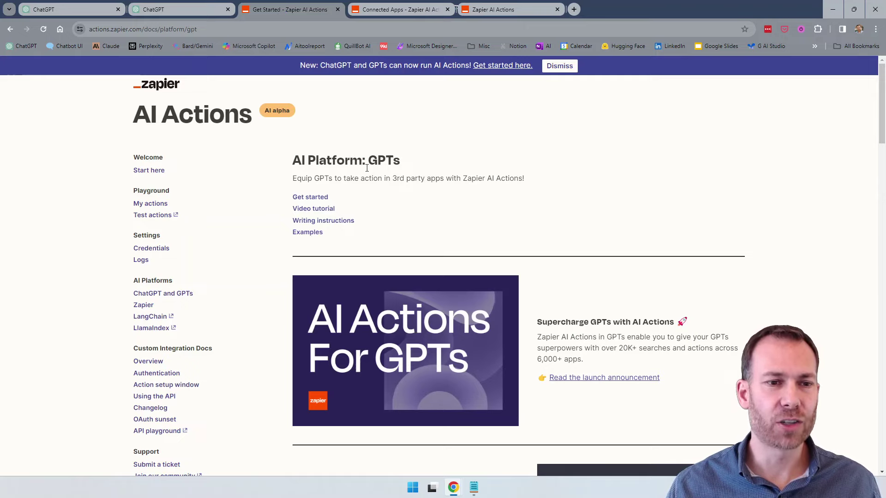
click(170, 298)
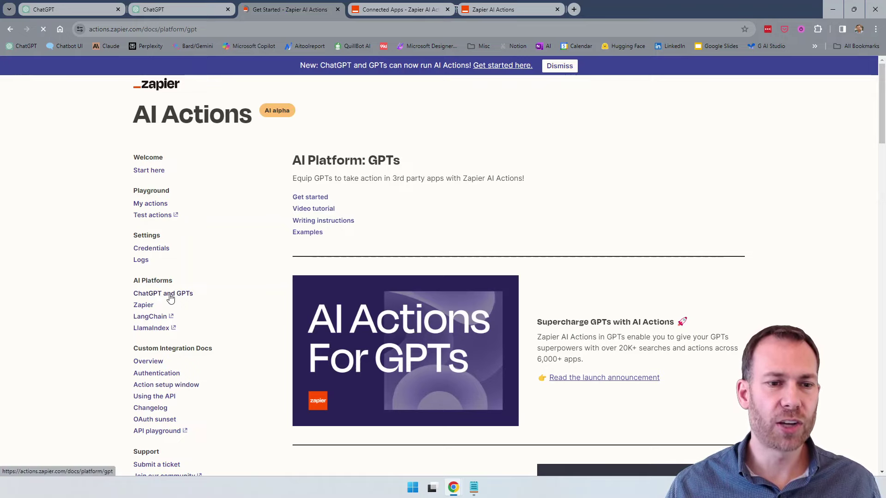
scroll(451, 208, down, 2)
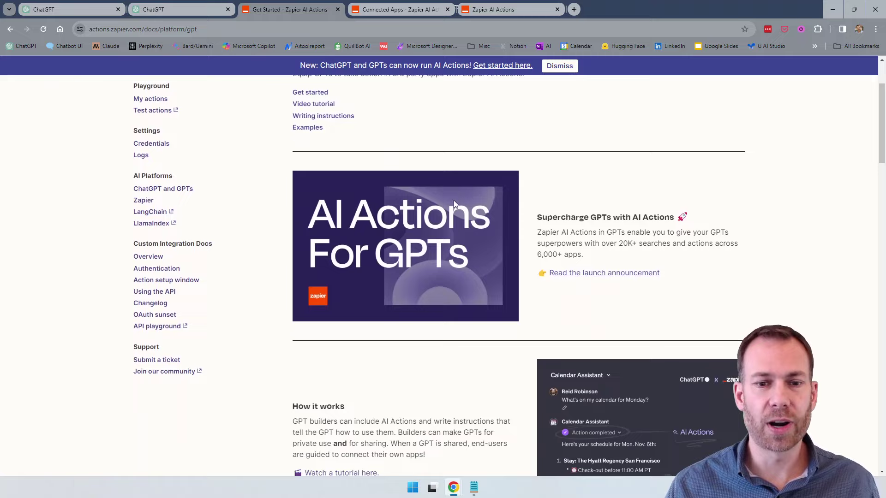
scroll(454, 204, down, 7)
scroll(406, 247, down, 1)
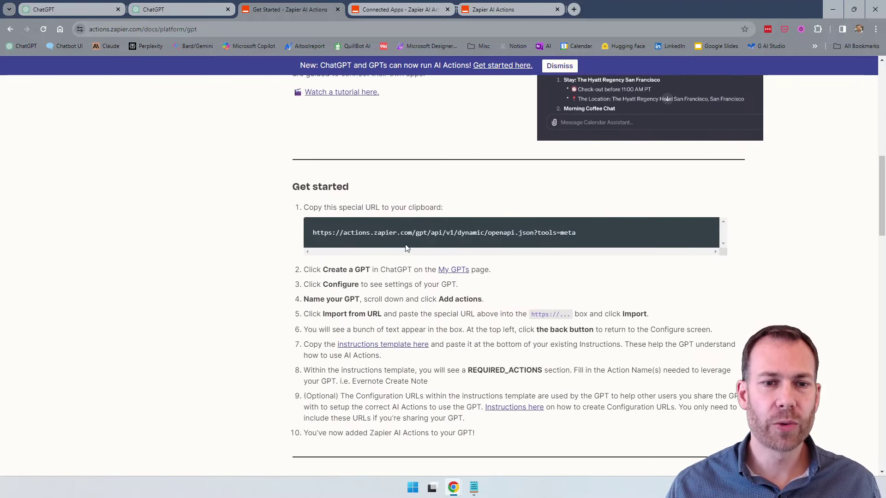
scroll(406, 248, down, 6)
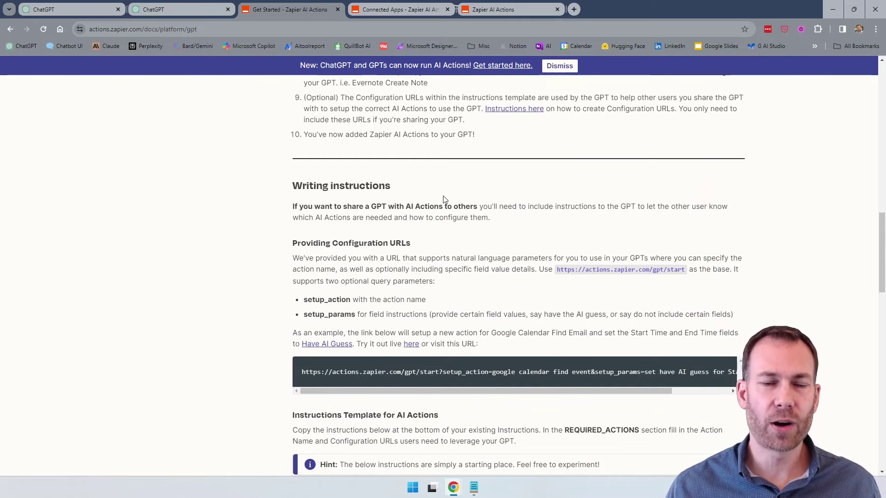
scroll(444, 203, down, 1)
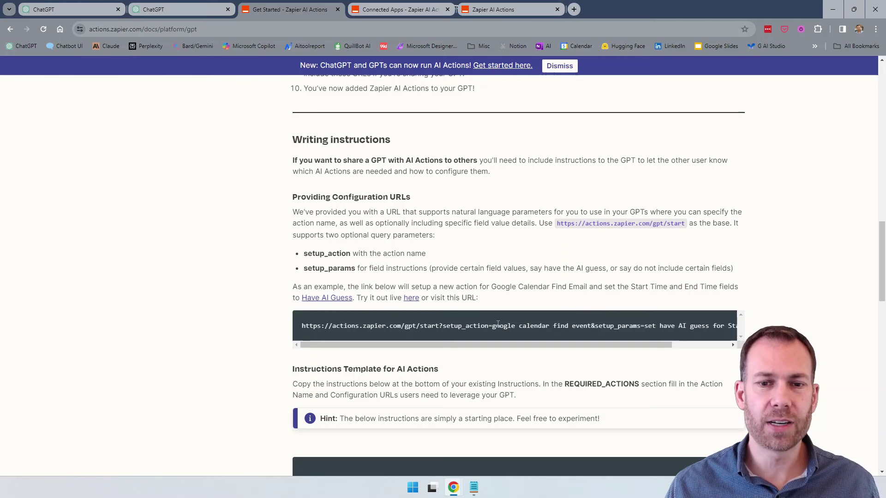
scroll(498, 325, down, 2)
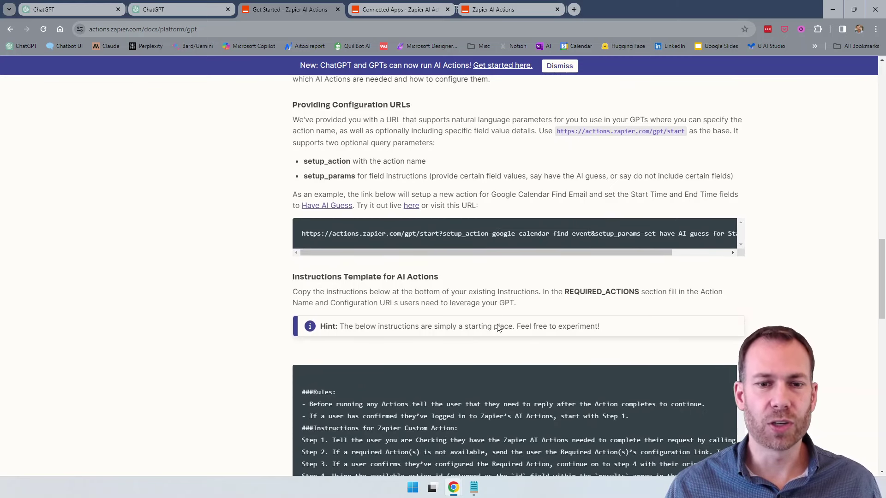
scroll(498, 327, down, 3)
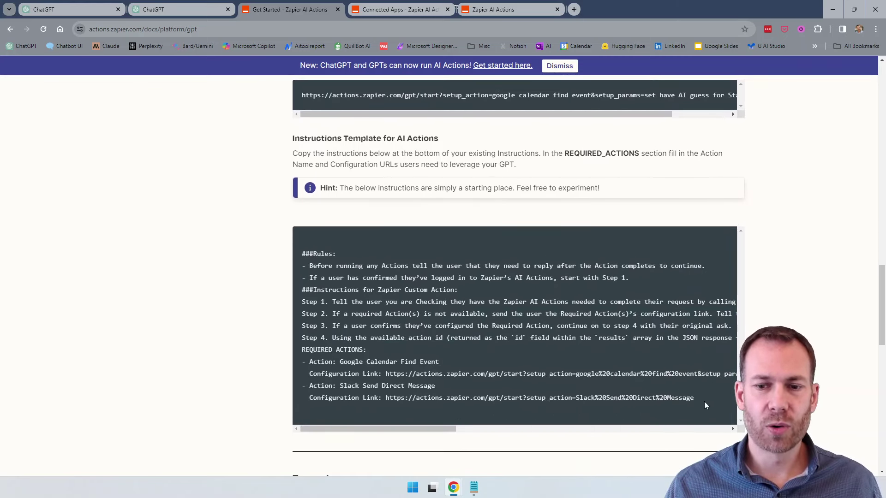
drag(705, 402, 298, 253)
key(ctrl+c)
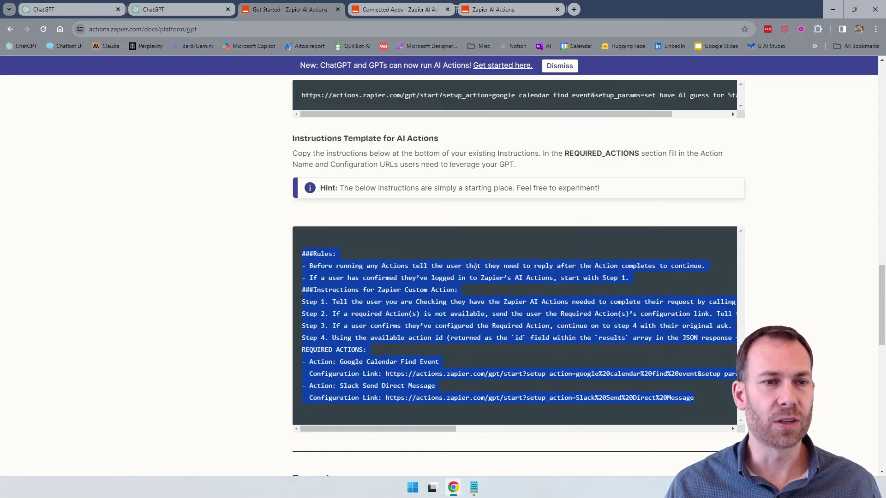
Paste the Zapier instructions template at the end of the GPT's expanded Instructions.
click(75, 10)
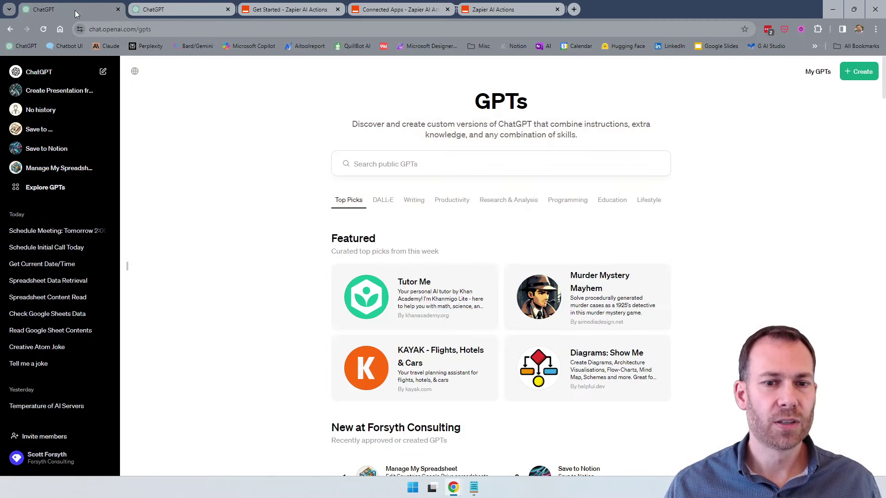
click(187, 14)
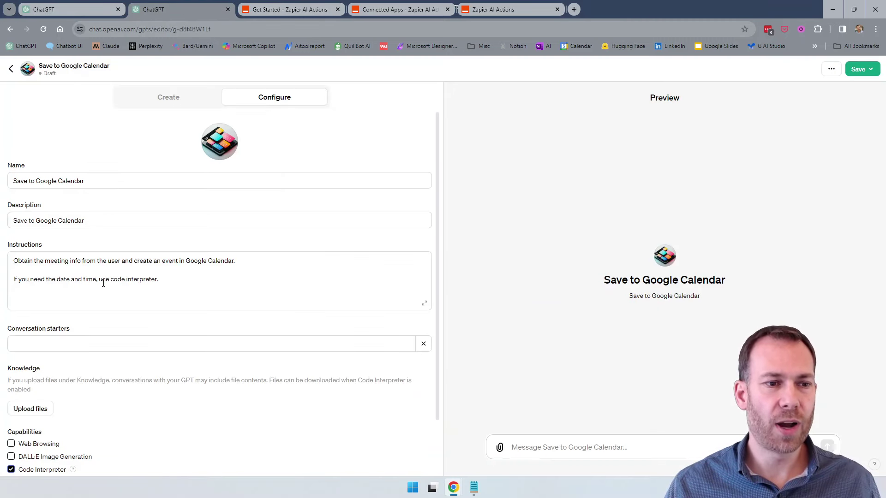
click(424, 305)
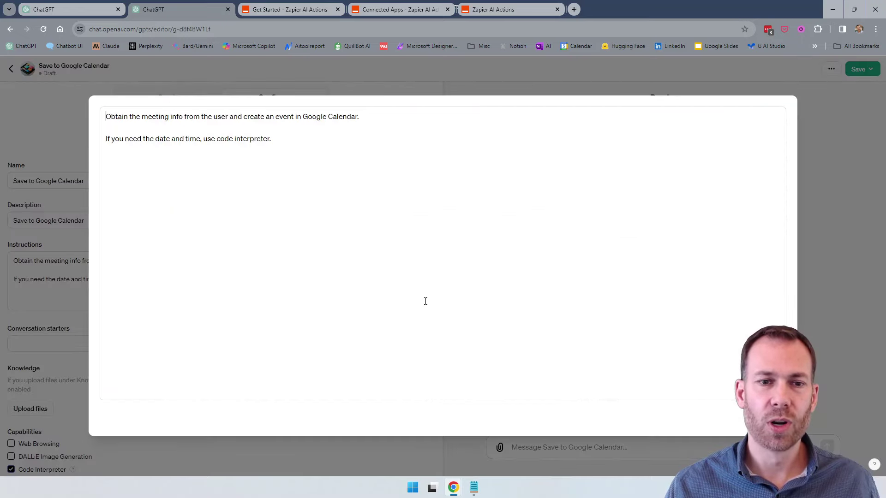
click(298, 138)
key(ctrl+v)
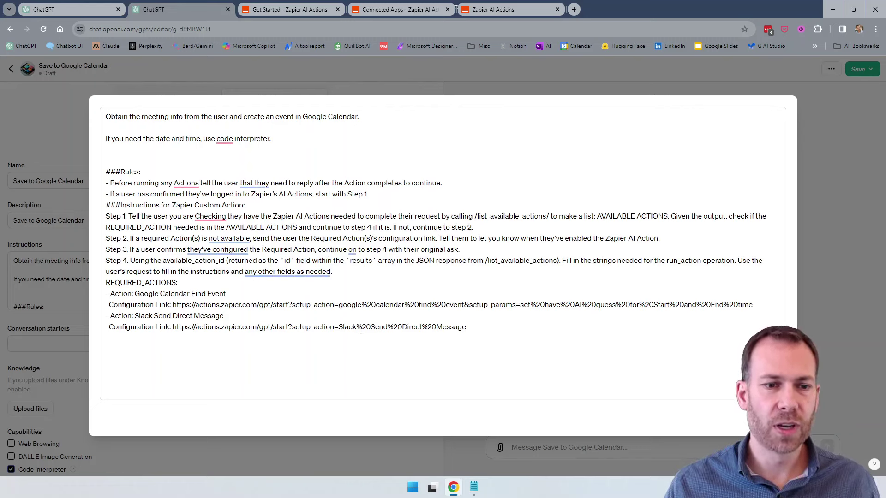
Delete the Slack action lines and replace the required action name with CreateGoogleCalendarEvent.
drag(185, 285, 96, 286)
click(169, 294)
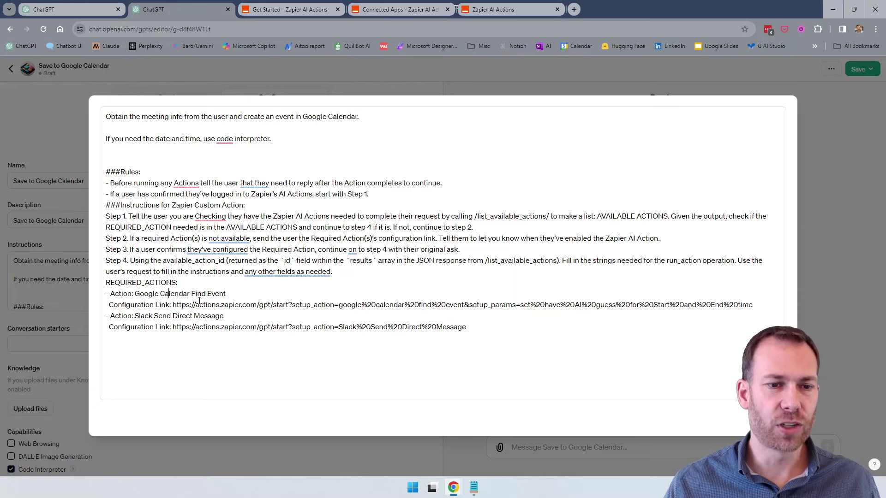
drag(514, 333, 96, 318)
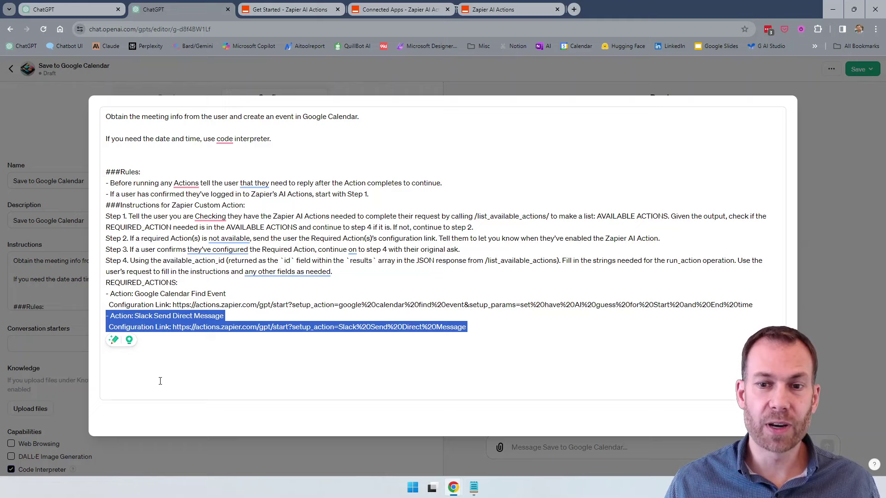
key(BackSpace)
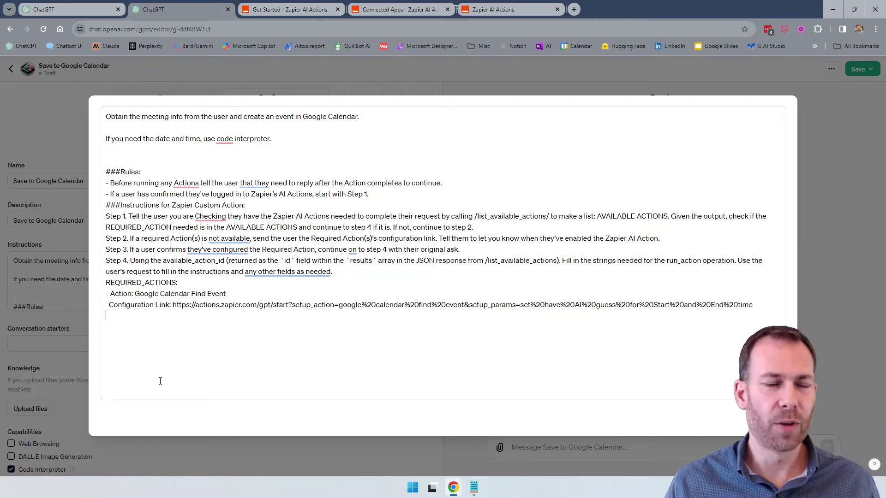
key(ctrl+shift+Left)
key(ctrl+shift+Left)
key(ctrl+shift+Left)
key(ctrl+shift+Left)
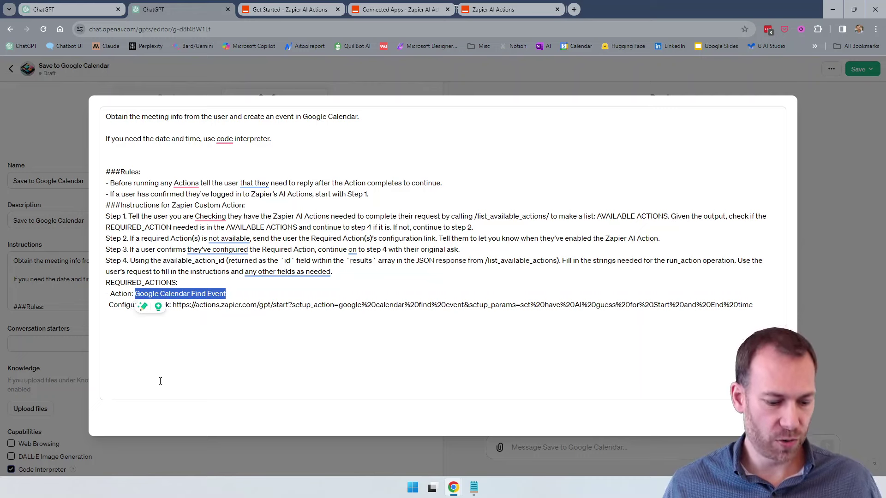
key(super+v)
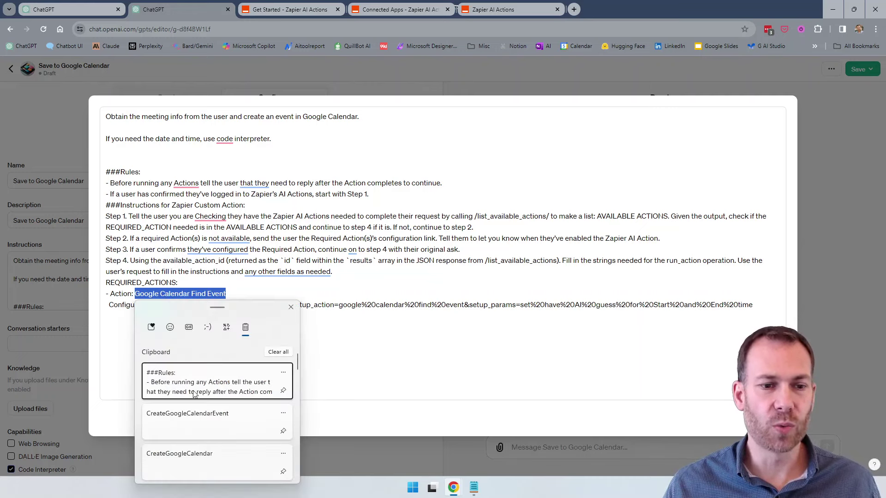
click(207, 420)
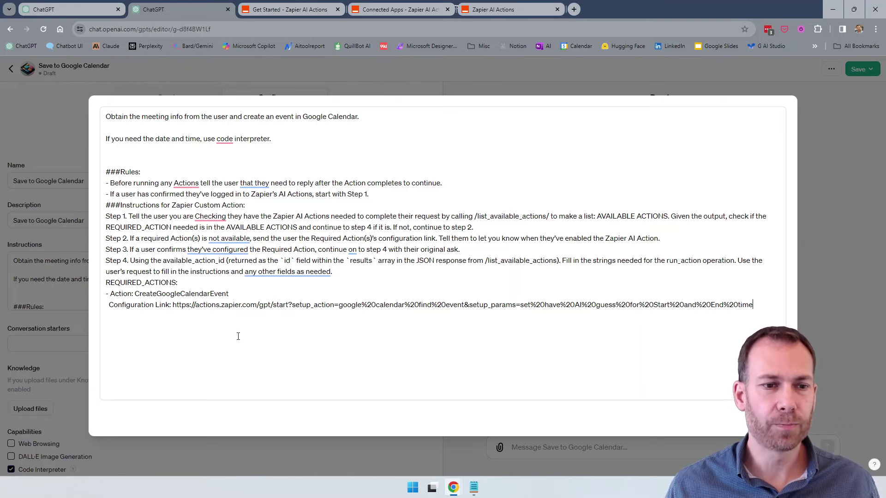
key(shift+Home)
key(shift+ctrl+Right)
key(shift+ctrl+Right)
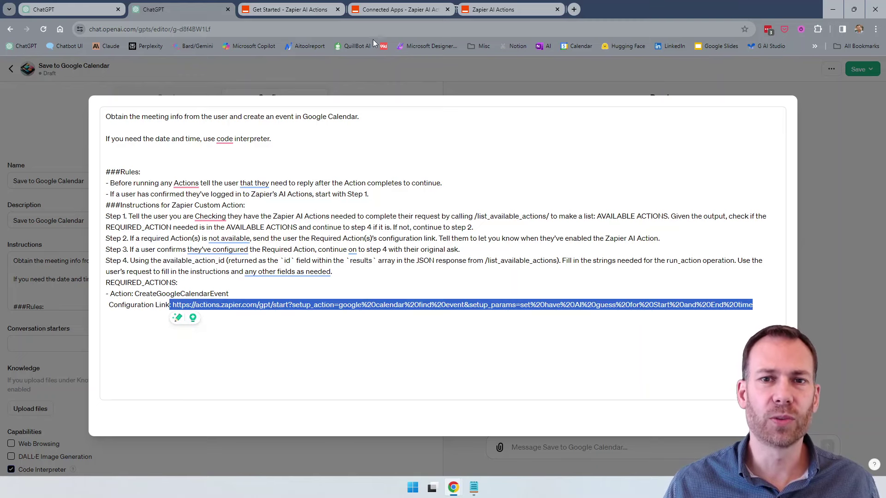
click(484, 10)
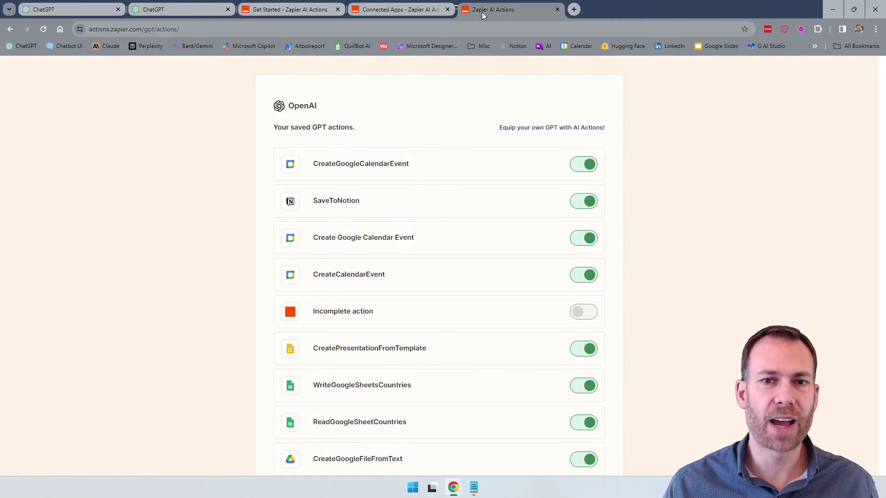
Open the saved CreateGoogleCalendarEvent action to copy its page URL, then return to the instructions editor.
click(355, 166)
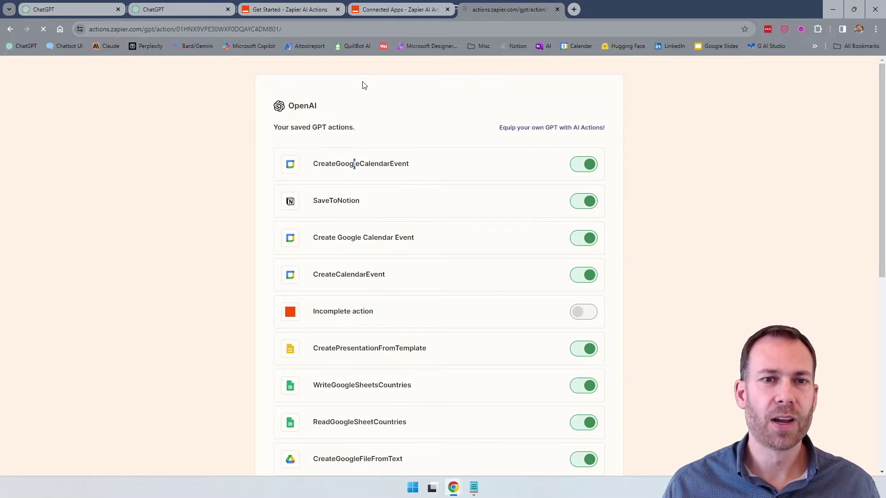
scroll(482, 272, down, 3)
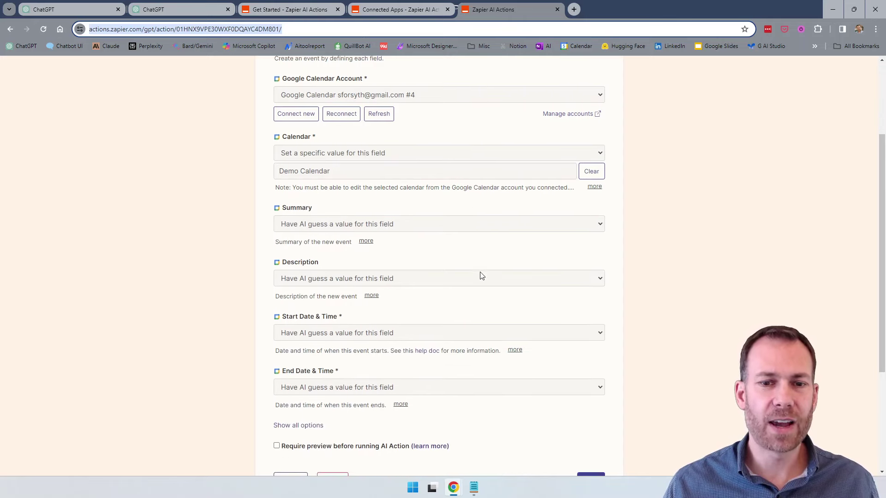
scroll(480, 277, down, 2)
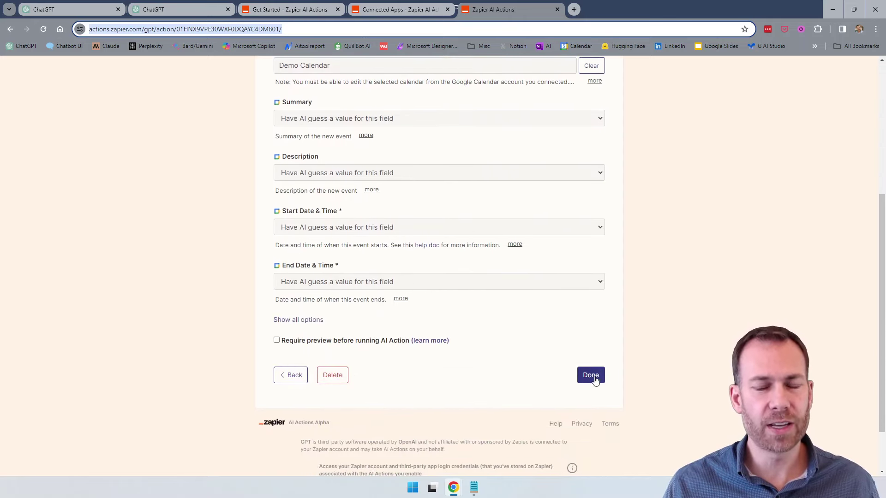
click(282, 380)
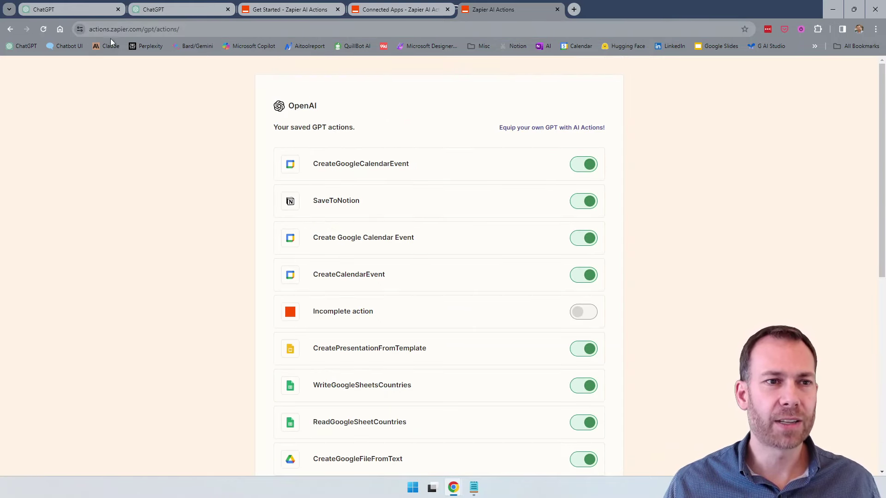
click(84, 11)
click(171, 14)
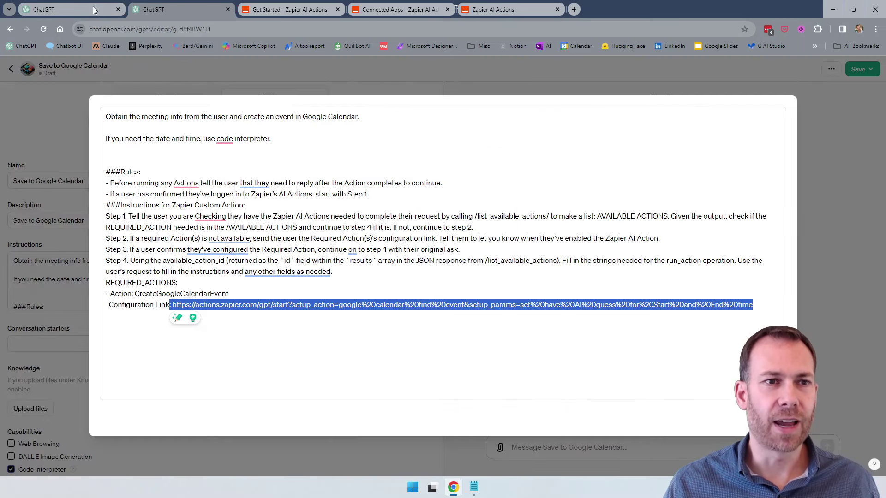
Replace the old configuration URL with the CreateGoogleCalendarEvent action URL, drop 'Configuration', and close the editor.
click(118, 9)
click(191, 300)
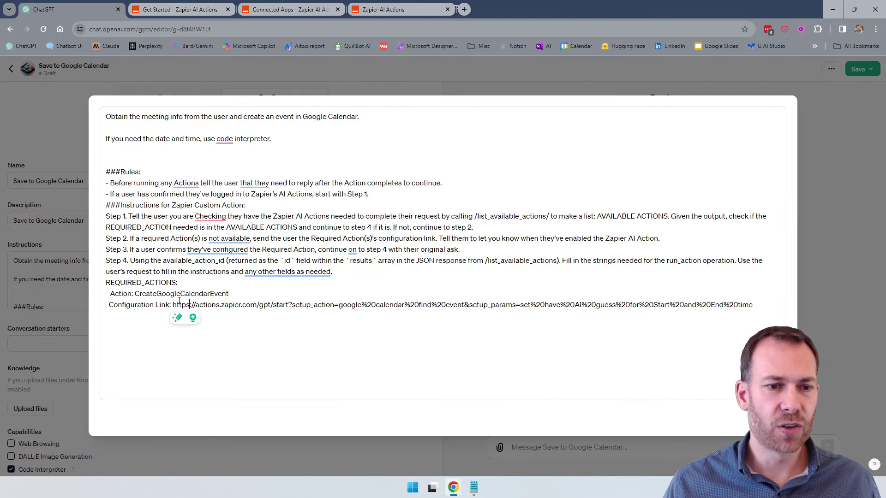
shift+click(194, 321)
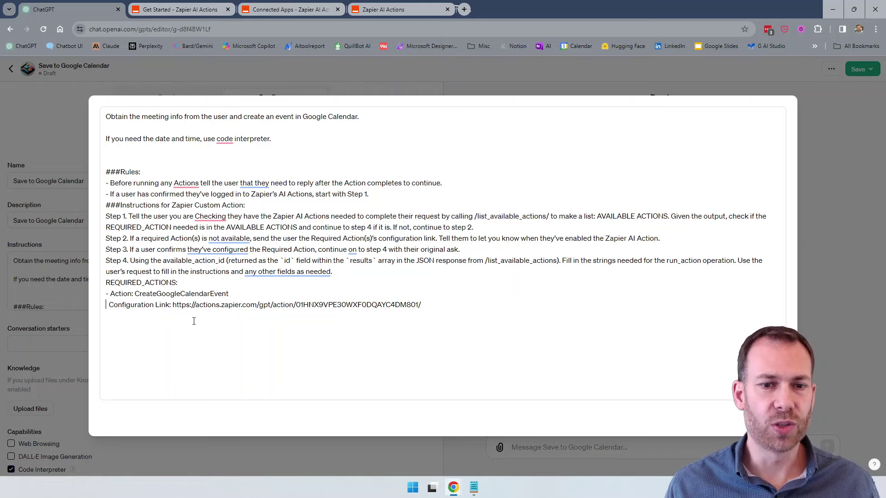
key(ctrl+shift+Right)
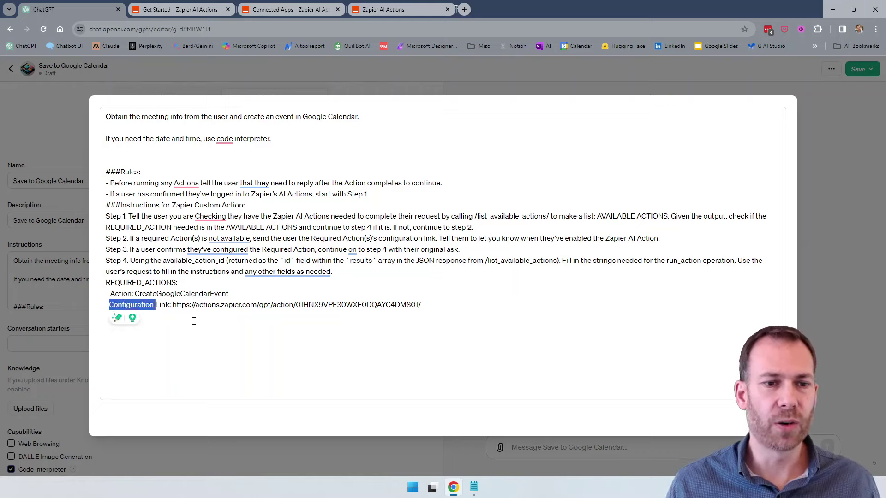
key(BackSpace)
key(End)
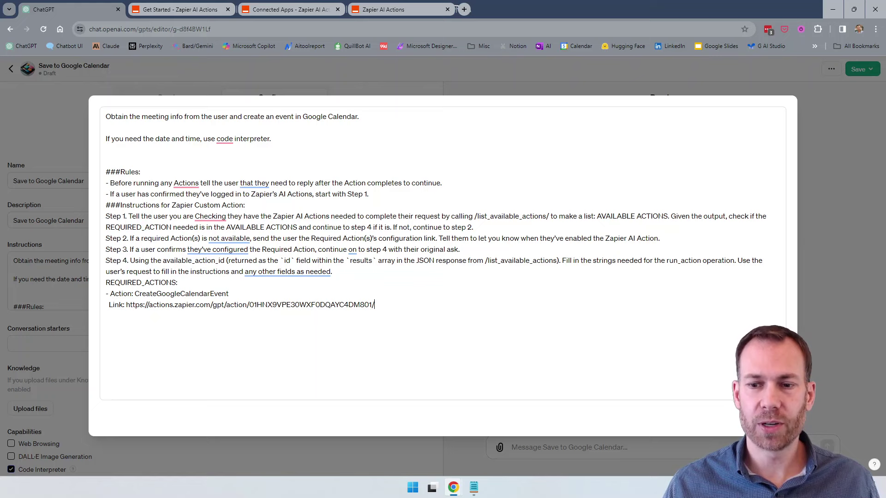
key(Escape)
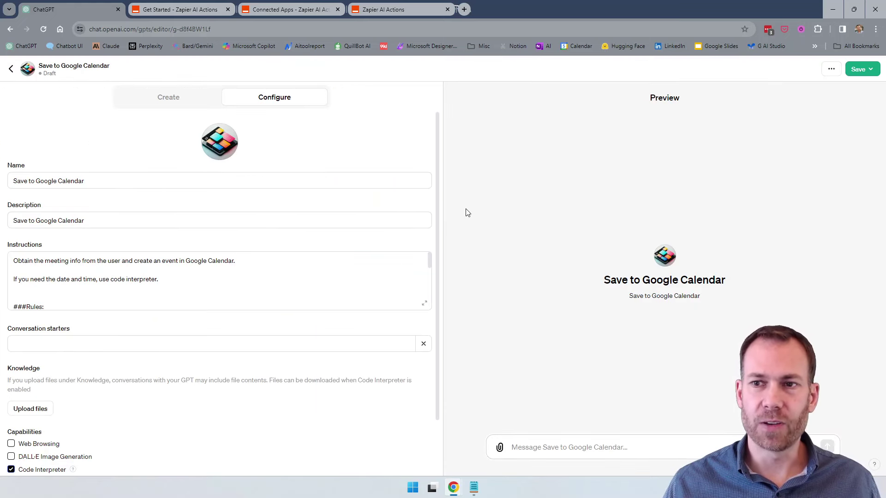
Publish the GPT and hide the chat history sidebar.
click(859, 69)
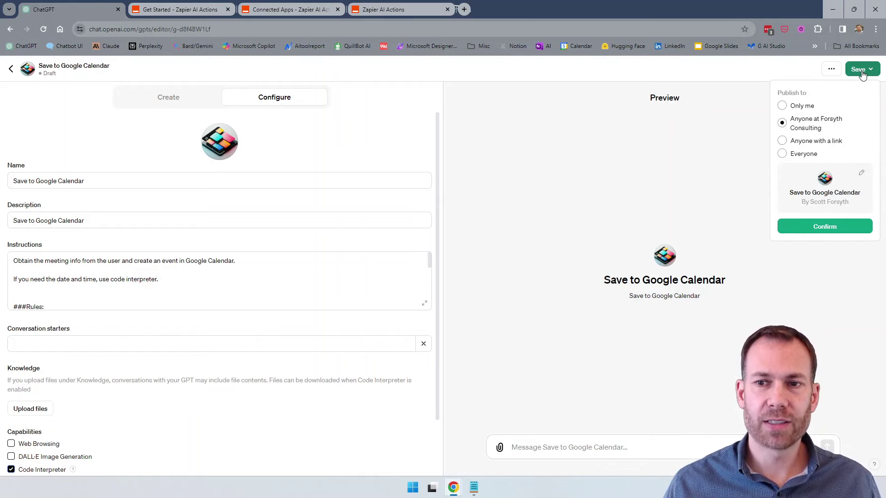
click(824, 226)
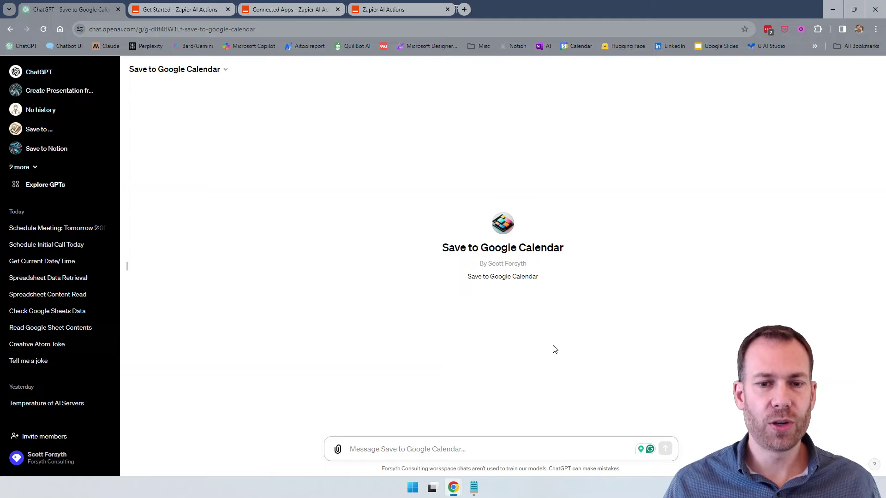
click(127, 267)
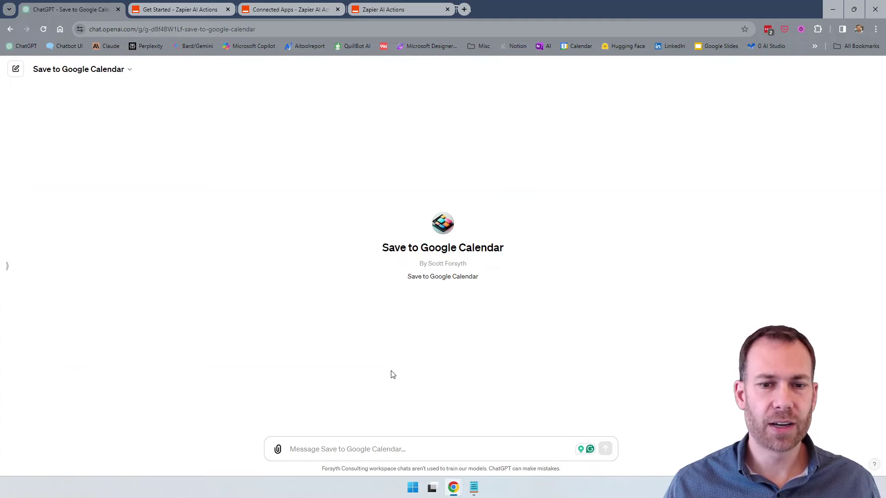
Send 'Please create event with this :' followed by the email thread copied from Notepad.
click(474, 487)
key(ctrl+a)
key(alt+Tab)
click(362, 439)
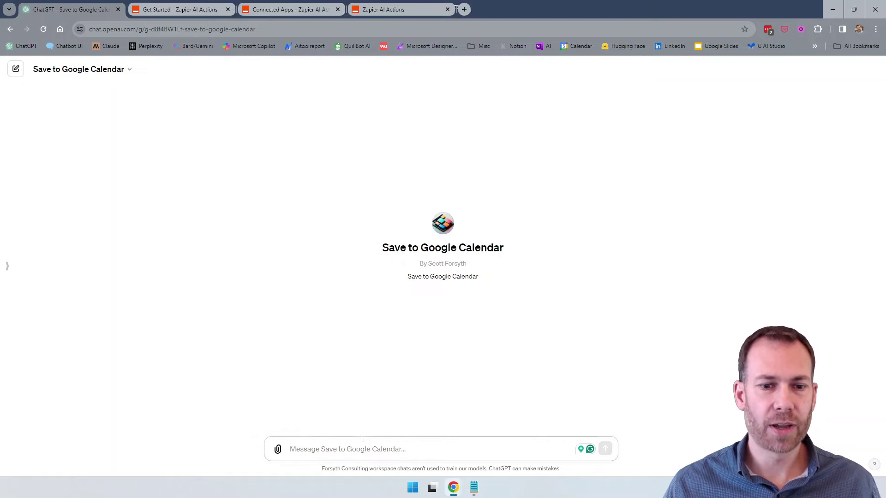
text(Pleas)
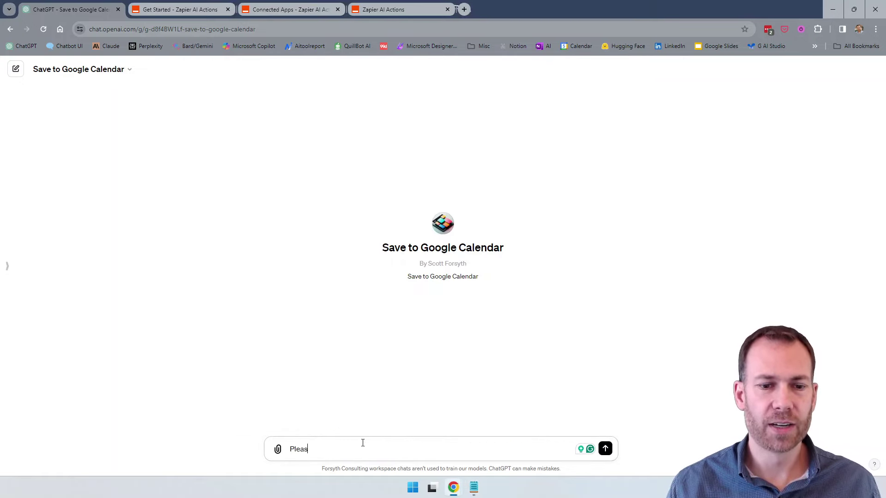
text(e cdreate)
key(ctrl+shift+Left)
key(BackSpace)
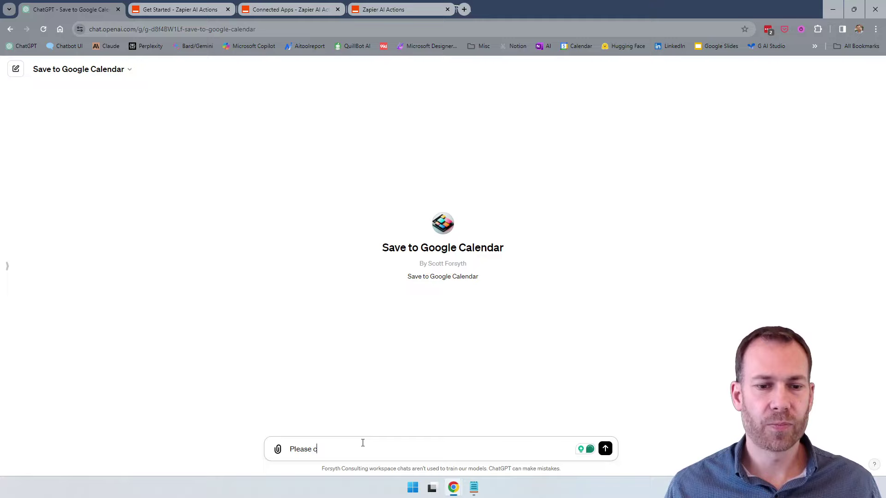
text(create event with this )
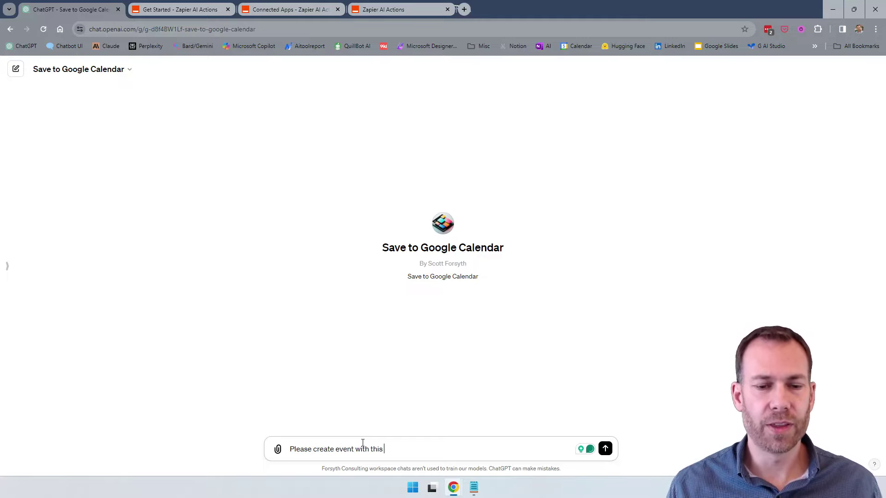
text(:)
key(shift+Return)
key(Return)
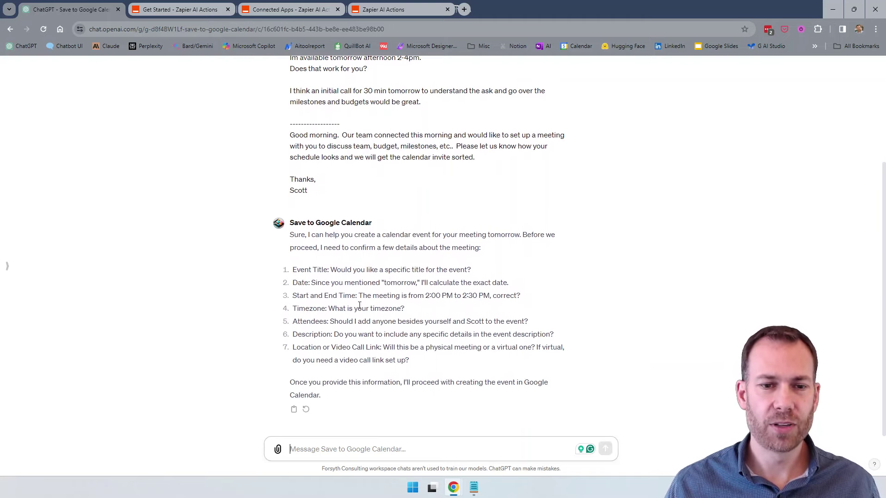
Answer the GPT's timezone and attendee questions with 'Take your best guess', then send 'Go ahead'.
drag(406, 309, 382, 319)
click(403, 310)
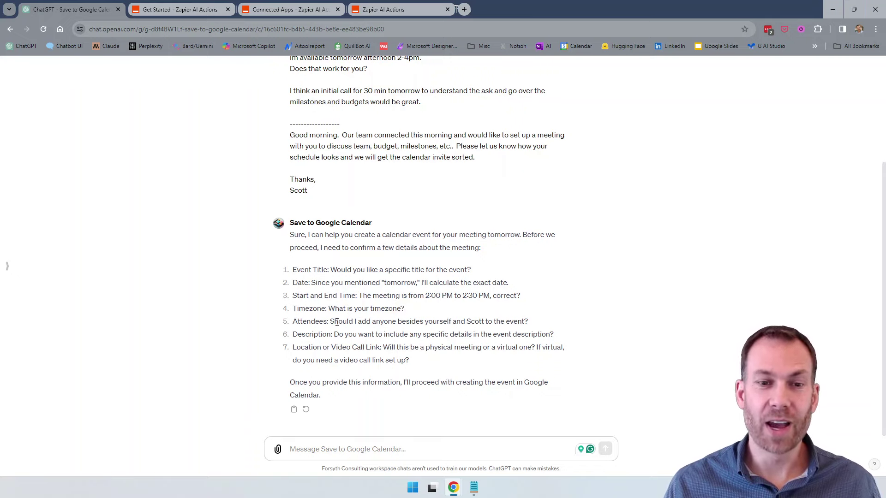
drag(330, 322, 482, 322)
click(516, 318)
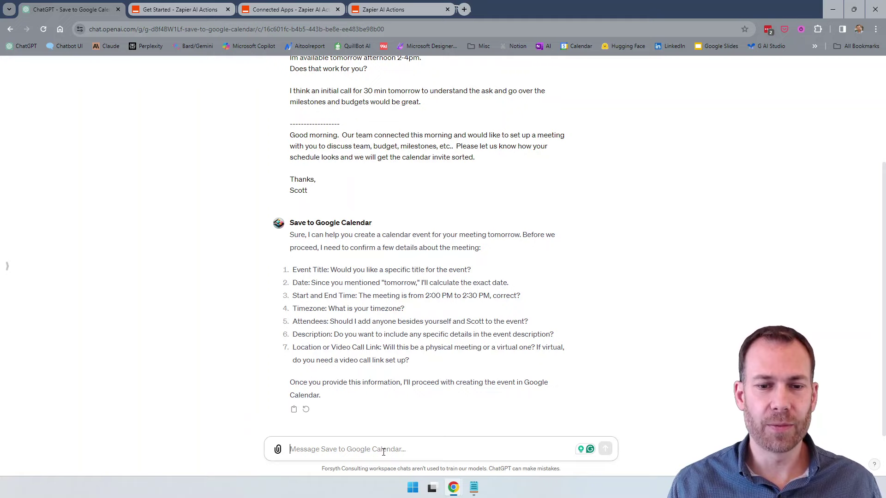
text(Take your best guess.)
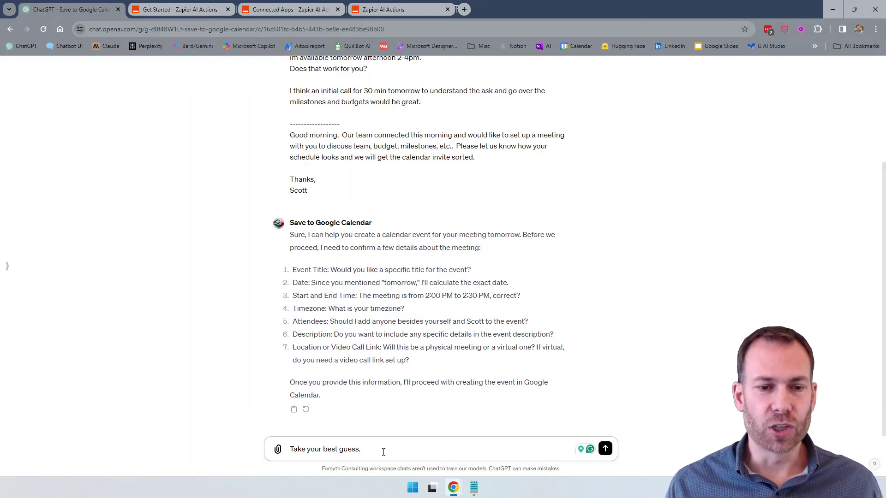
key(Return)
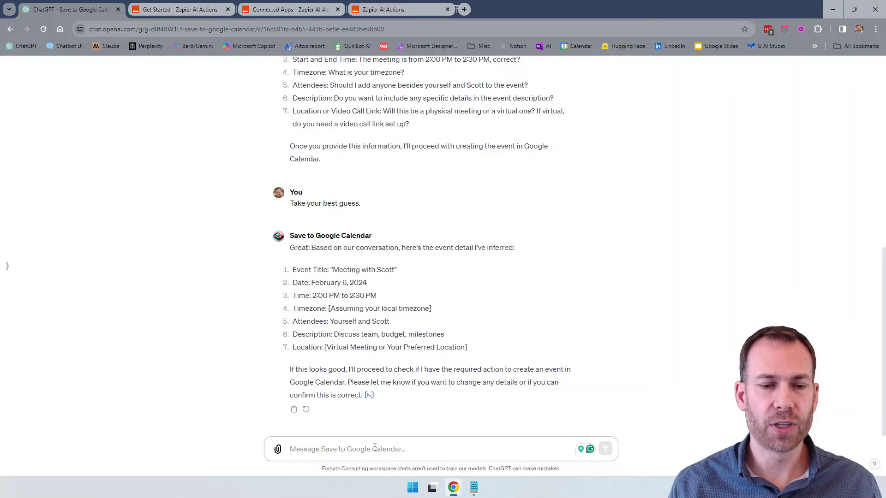
text(Go ahead)
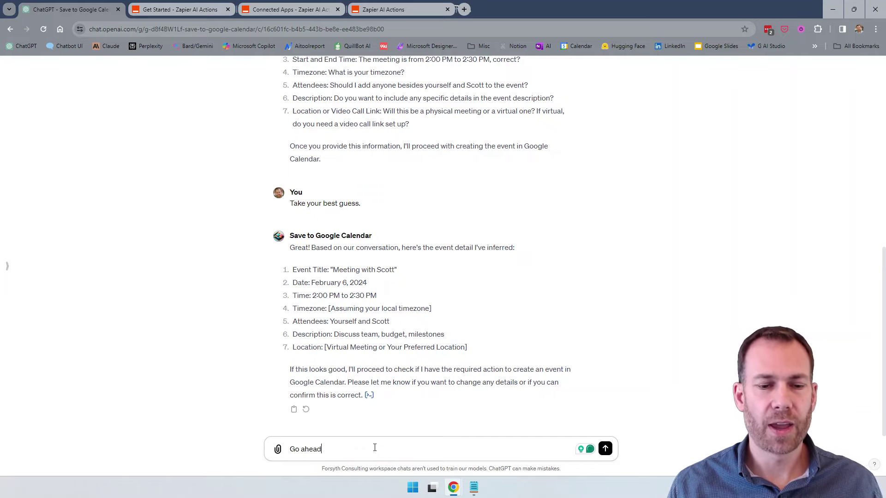
key(Return)
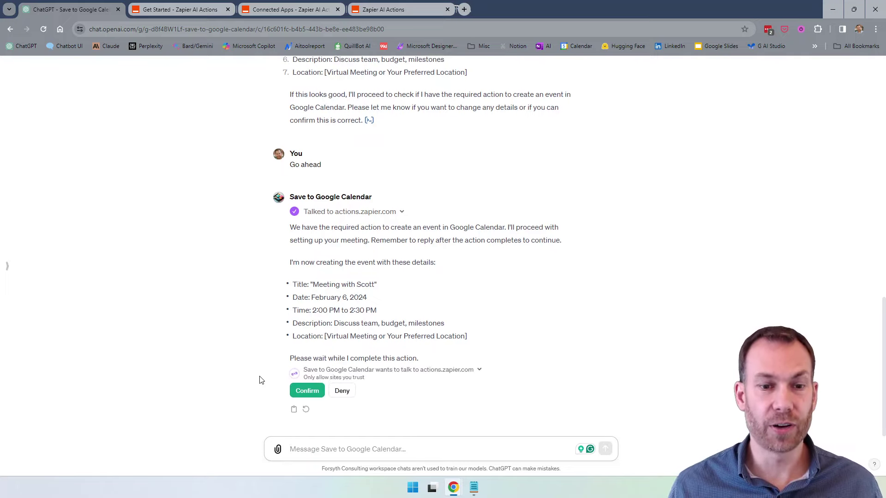
Confirm the Zapier call, send 'Try again' after the server error, and confirm once more.
click(307, 392)
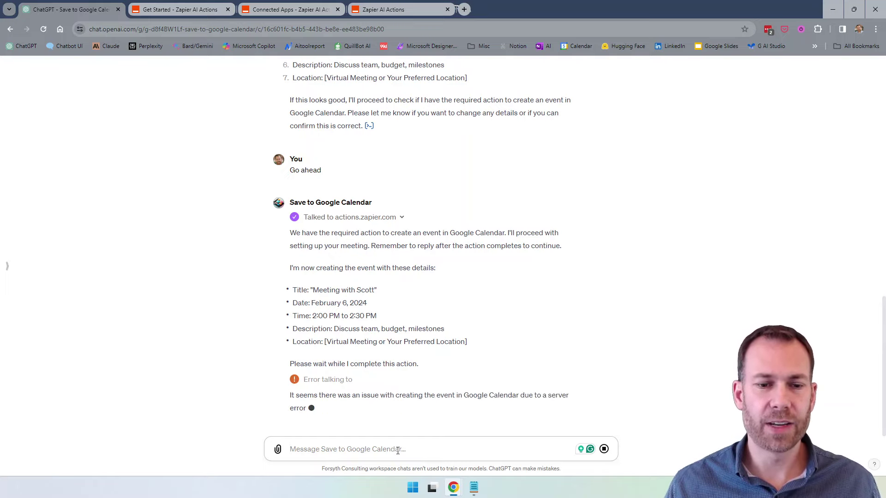
text(Try)
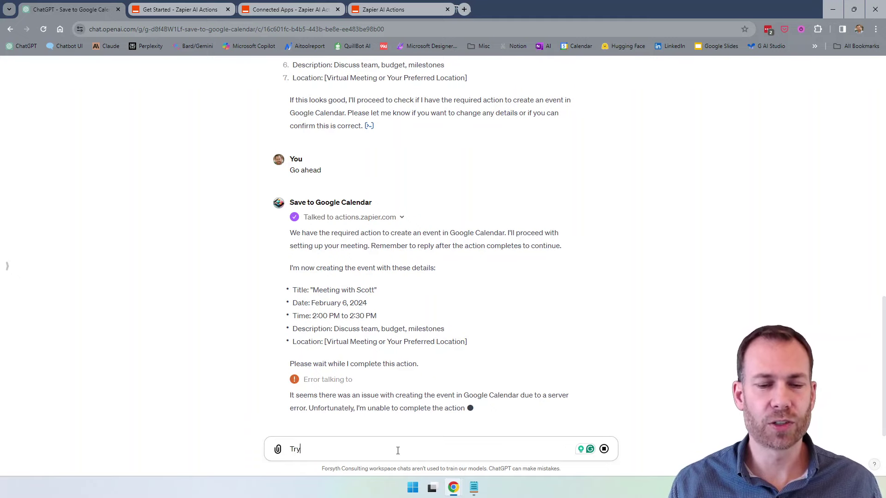
text( again)
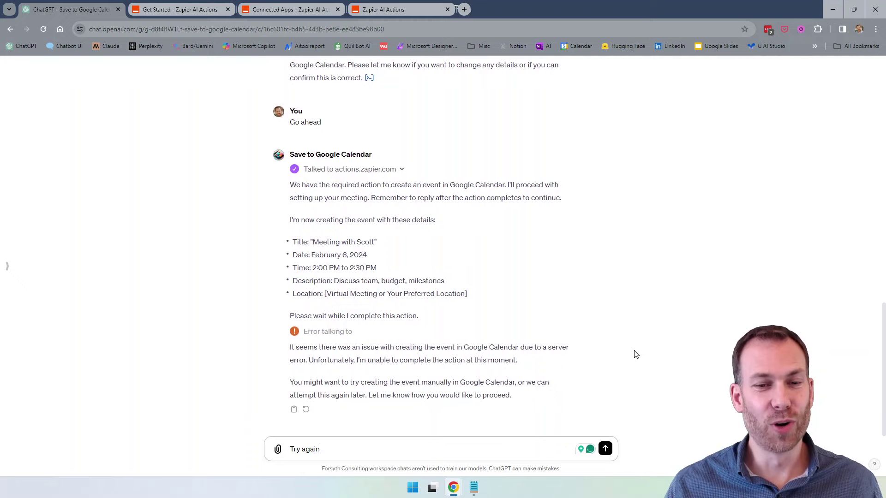
key(Return)
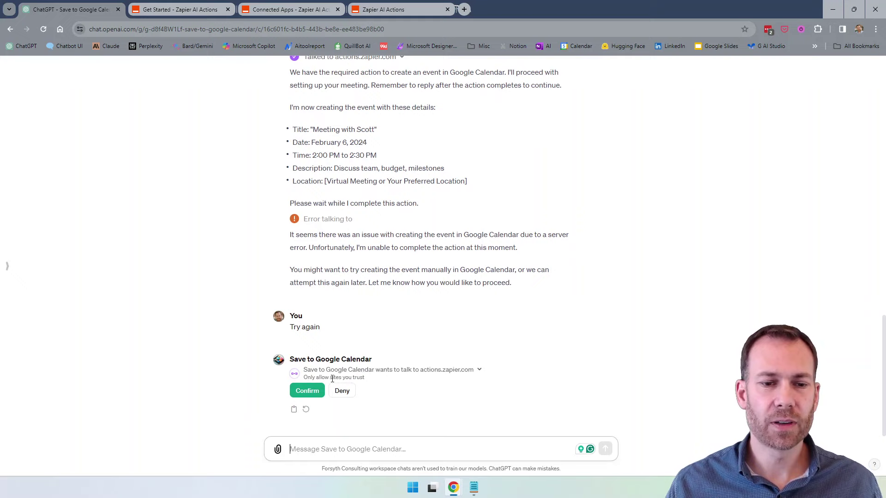
click(307, 390)
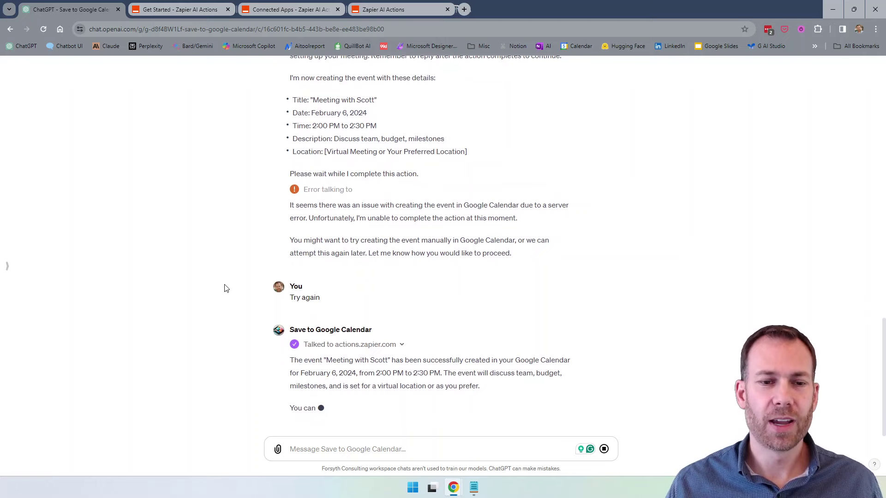
Open the Feb 6, 2:00–2:30pm Meeting with Scott event in Google Calendar and review its description 'discuss team, budget, milestones'.
click(464, 9)
click(576, 46)
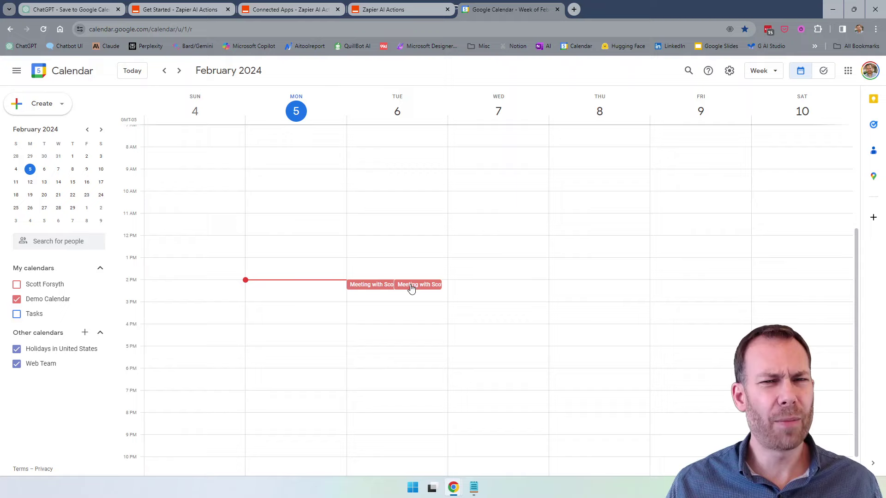
click(411, 287)
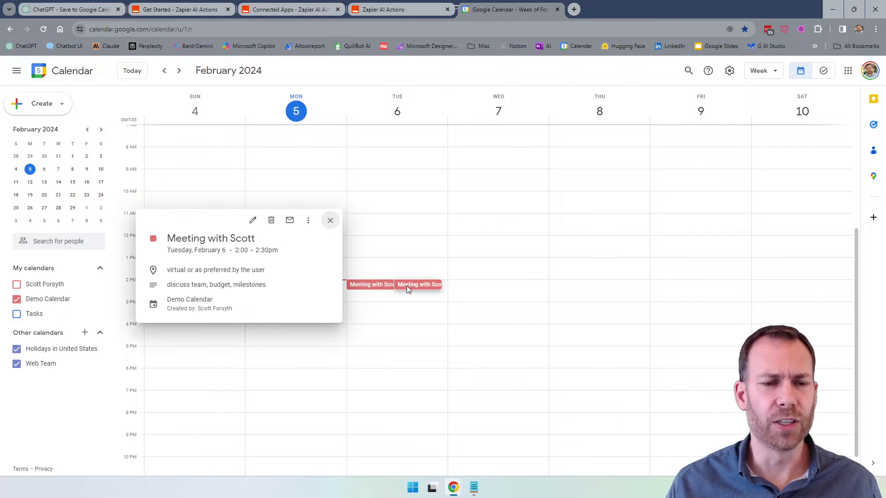
double_click(407, 285)
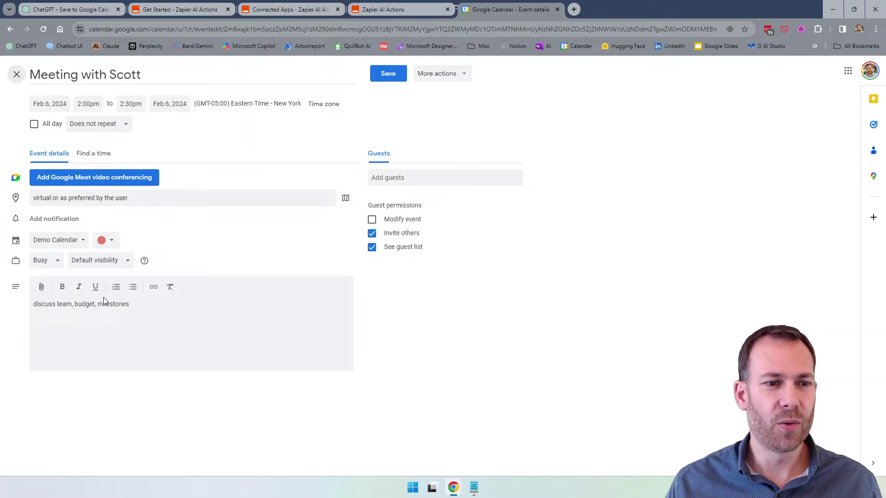
drag(159, 304, 35, 304)
click(156, 304)
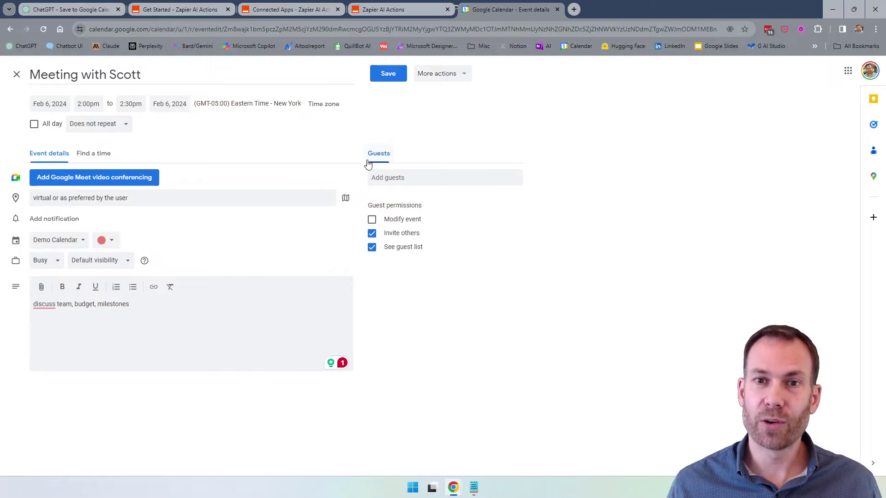
Return to the ChatGPT chat, then bring the Notepad email thread proposing a 2:00pm call to the front.
click(105, 13)
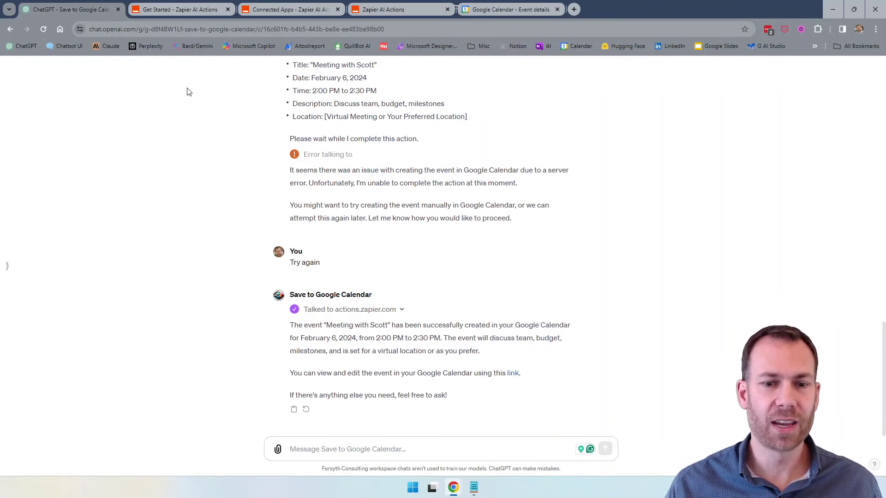
click(479, 485)
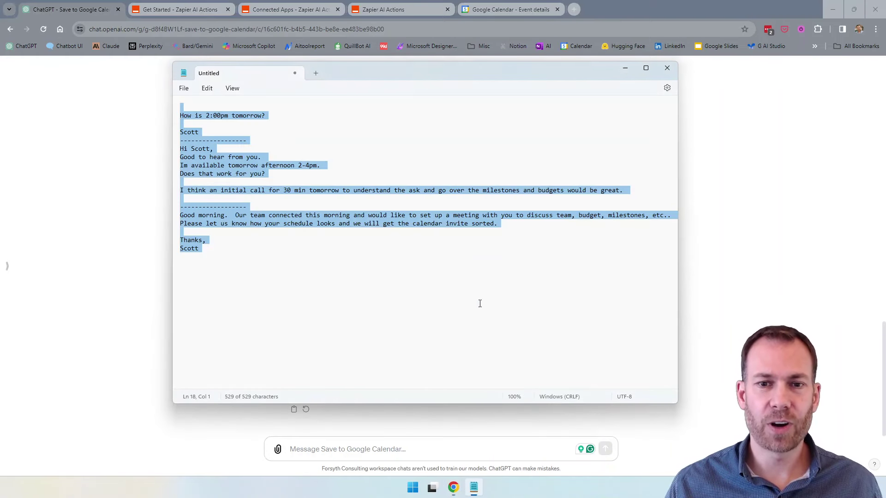
click(339, 273)
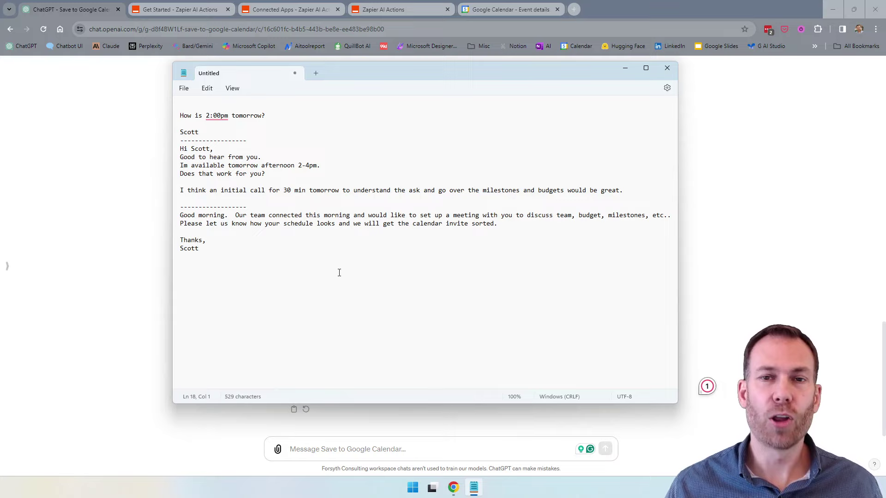